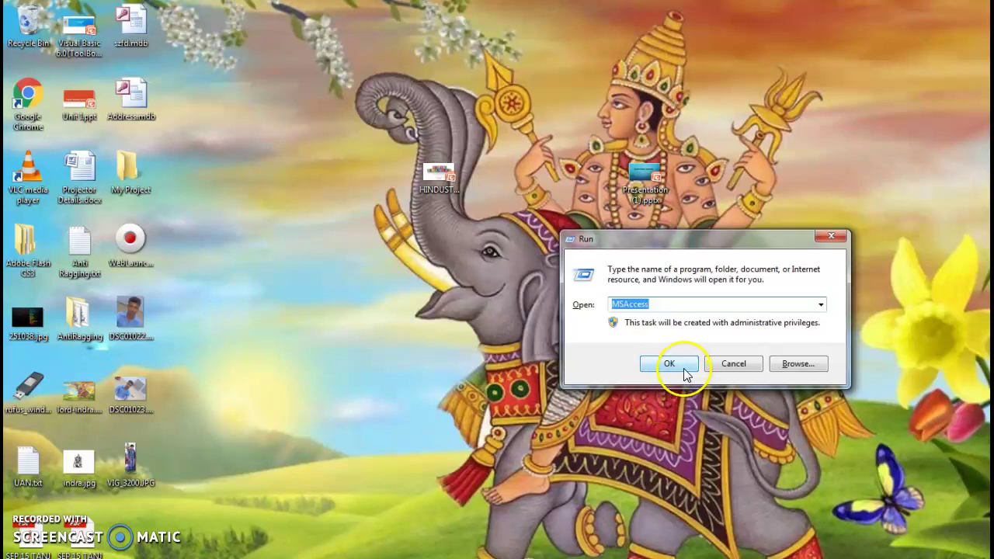
Start Microsoft Access and create a new blank database with the suggested file name
left_click(669, 363)
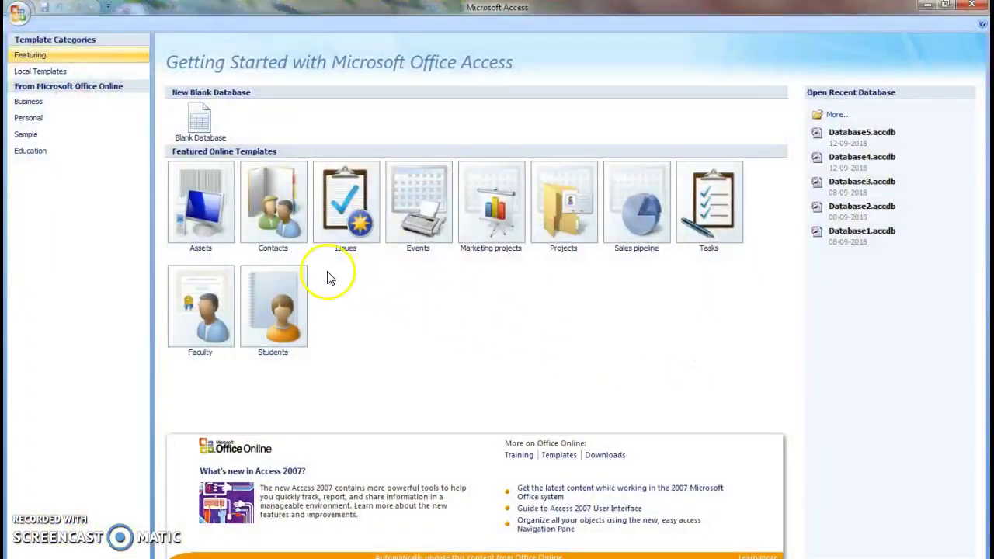
left_click(200, 124)
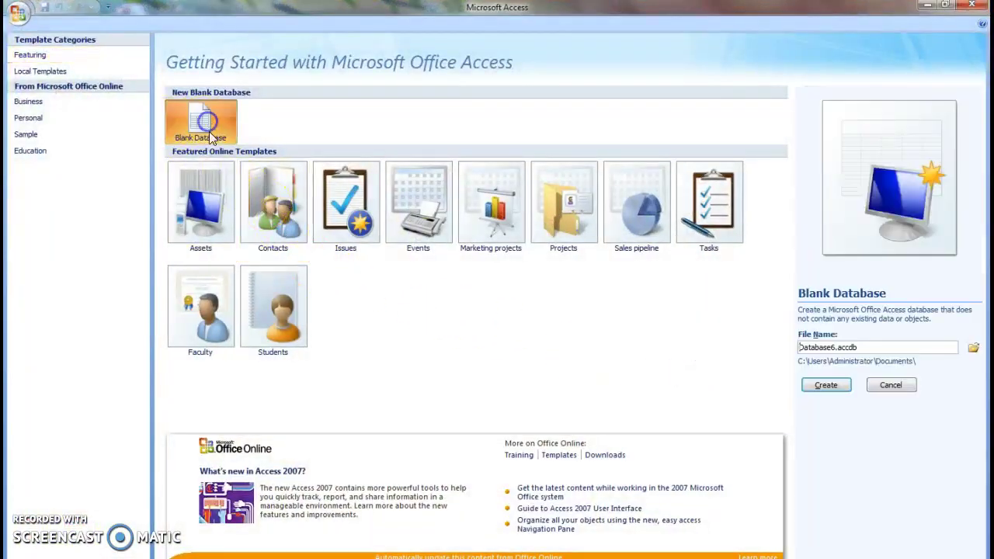
left_click(827, 384)
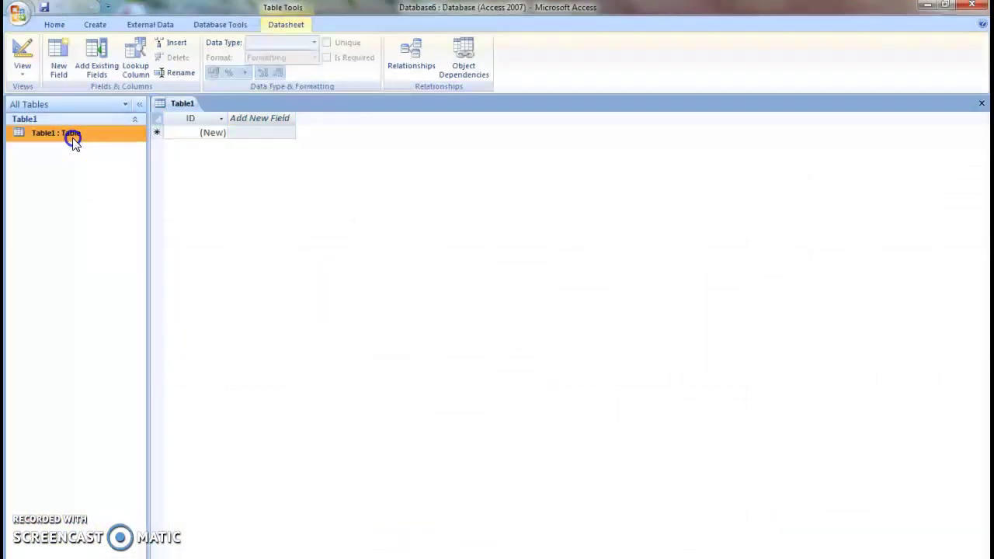
Open Table1 in Design View and save the table under the name Salary
right_click(71, 134)
left_click(111, 162)
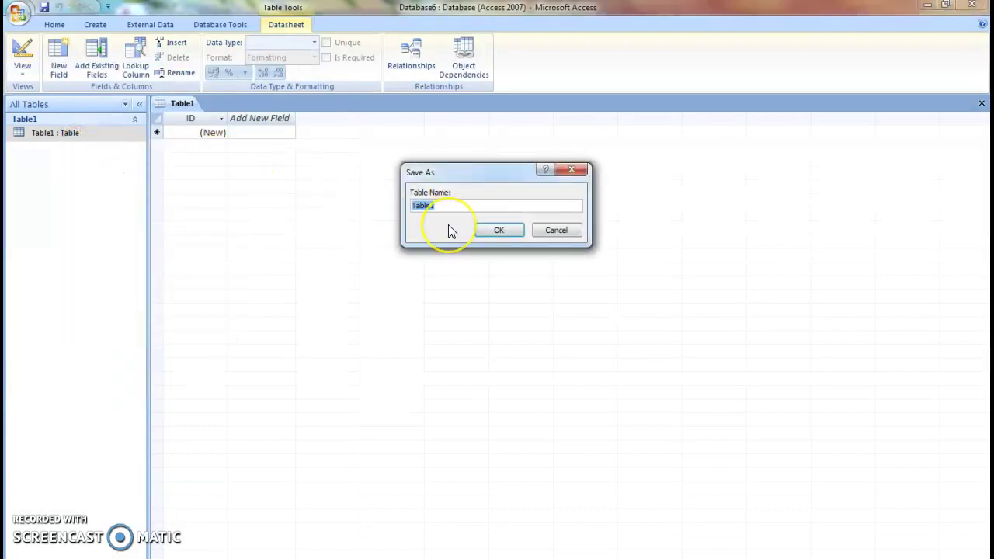
type("Salary")
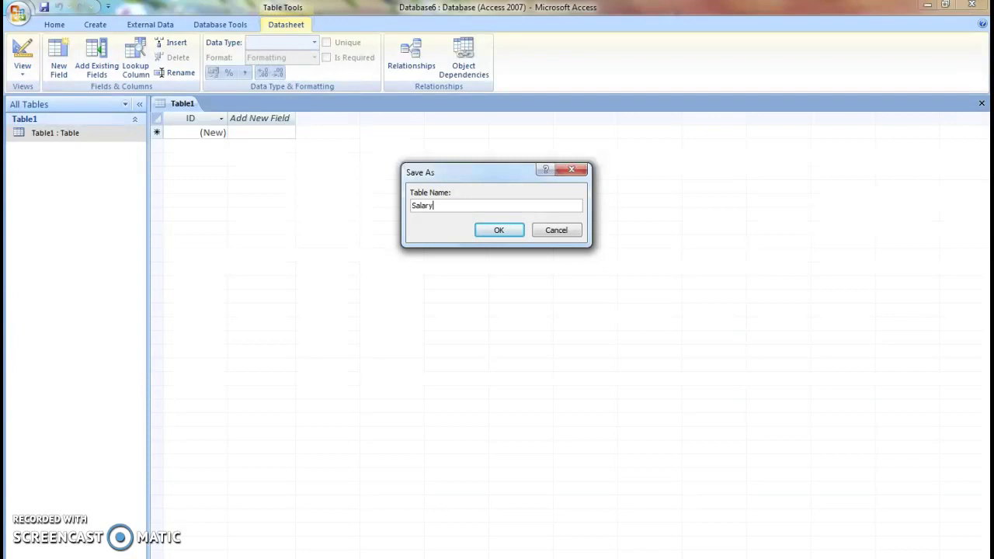
key("Return")
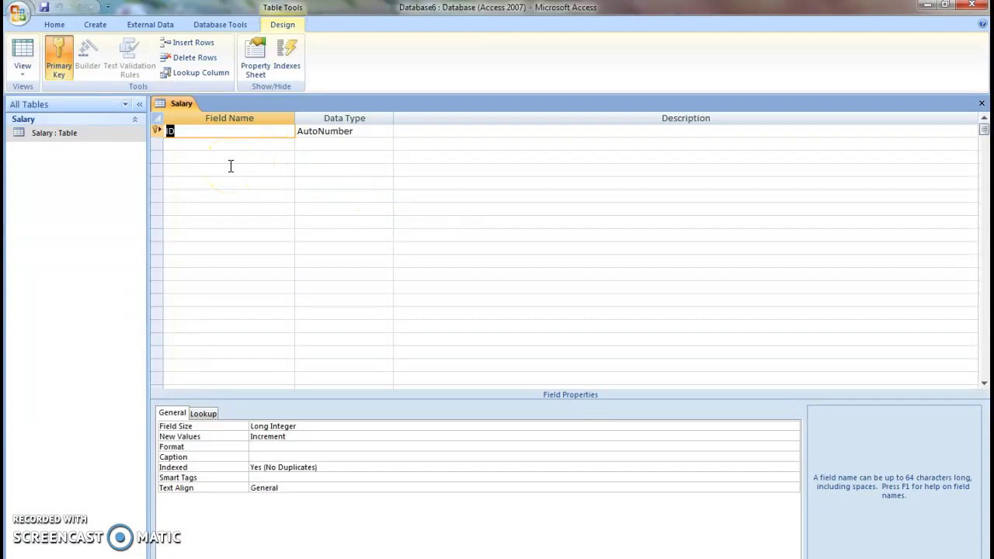
Rename the primary key field EMP ID, set its data type to Number and enter the description EMPLOYEE ID
type("EMP")
left_click(385, 131)
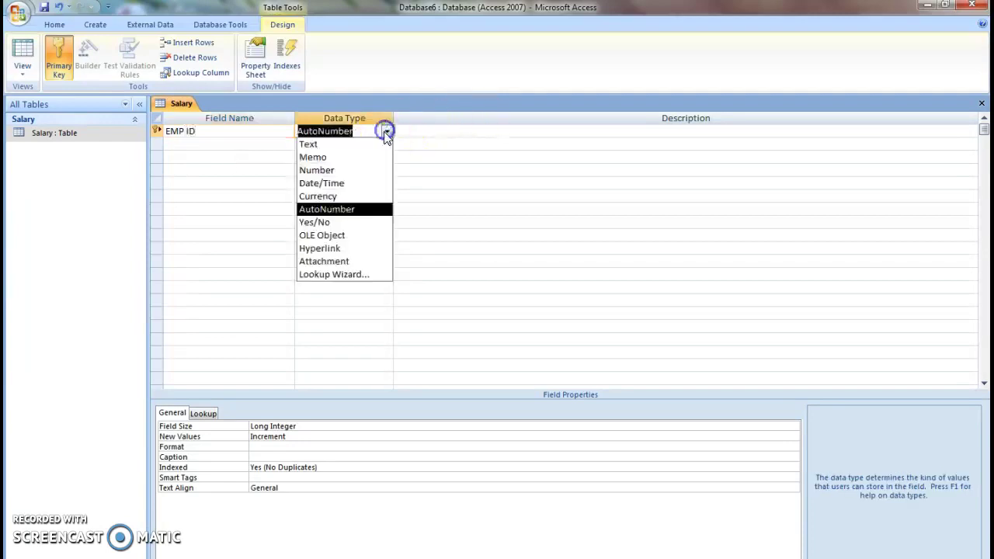
left_click(351, 166)
left_click(408, 134)
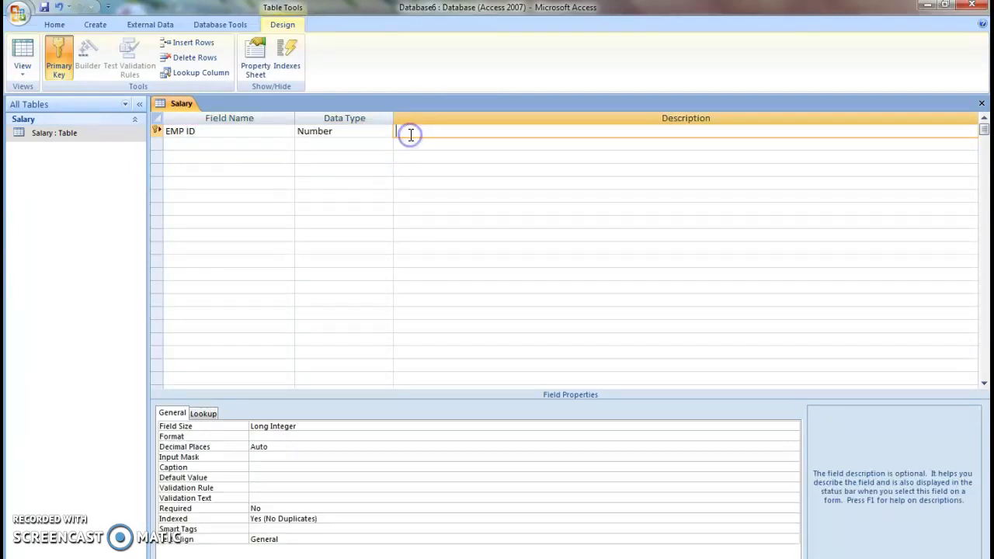
type("EMPLOYEE ID")
key("Return")
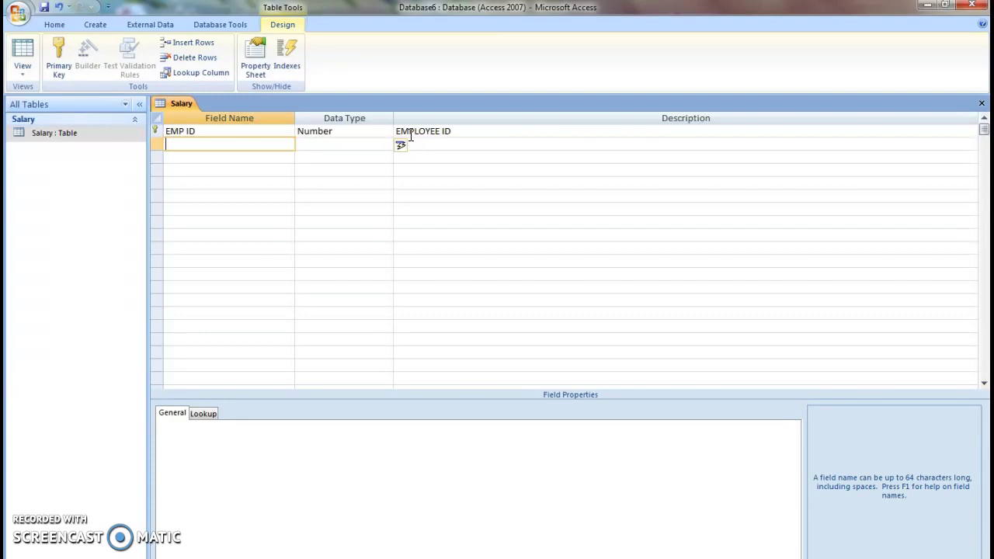
Add a NAME field with the Text data type below EMP ID, accepting the reserved word
type("NAME")
key("Return")
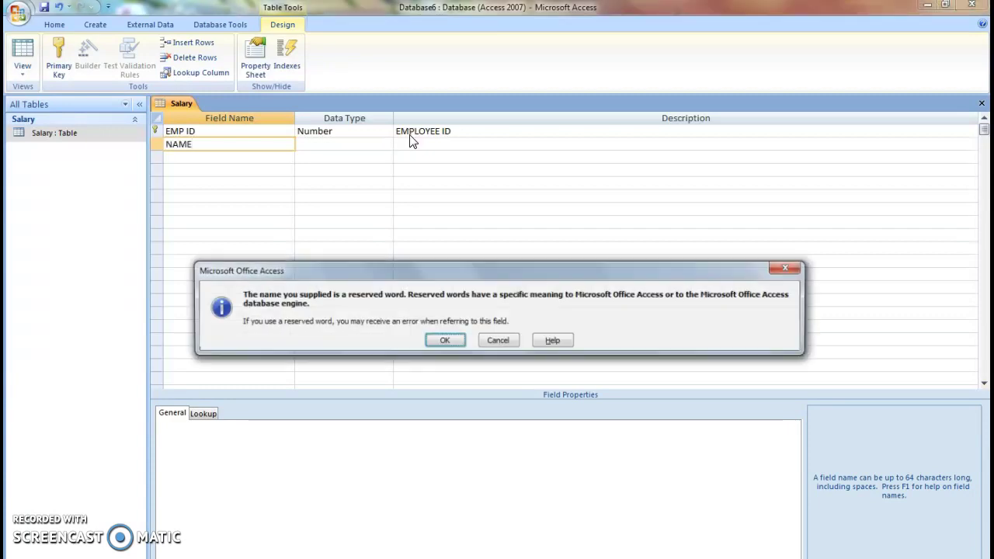
left_click(444, 340)
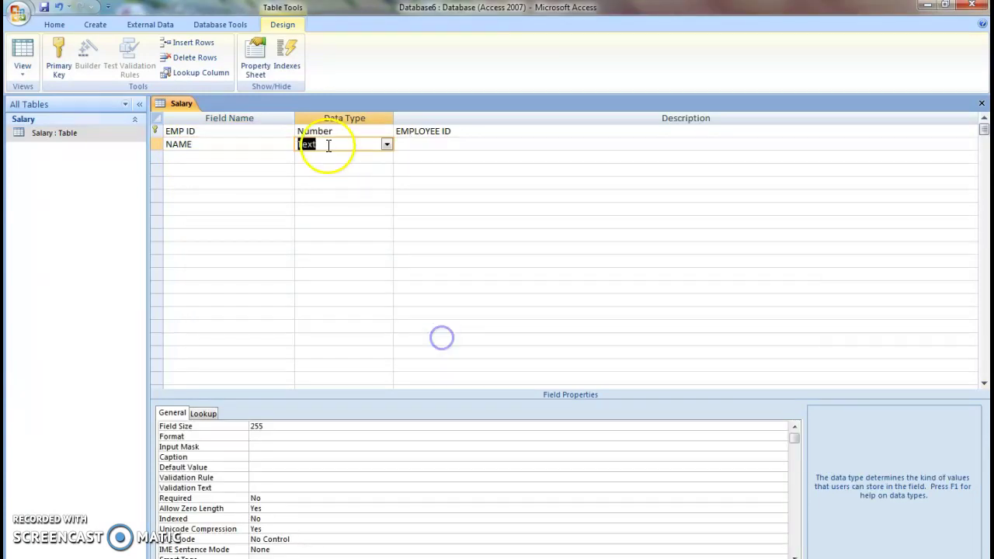
key("Return")
key("Return")
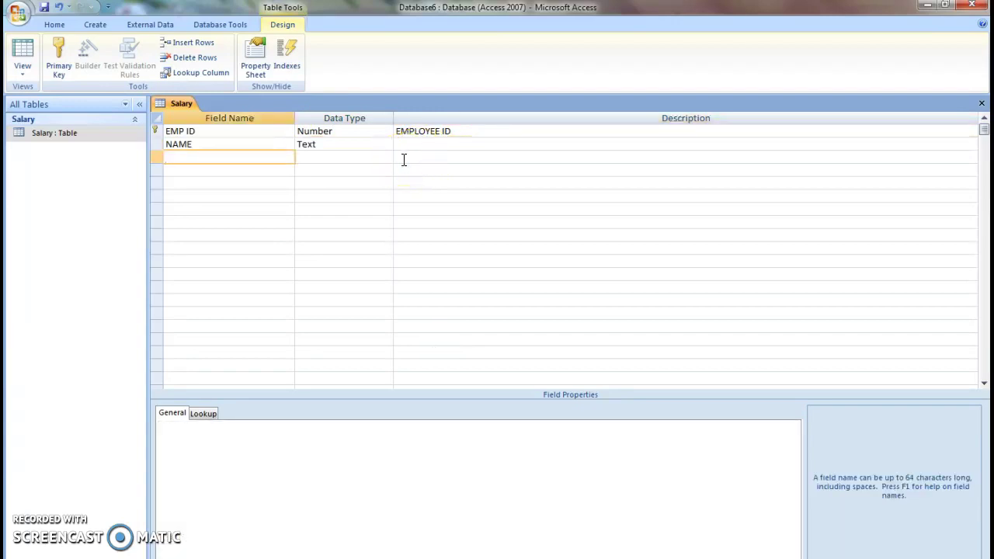
Add a DESG field with the Text data type below NAME, correcting the first letter of its name
type("SESG")
key("Return")
key("Return")
key("Return")
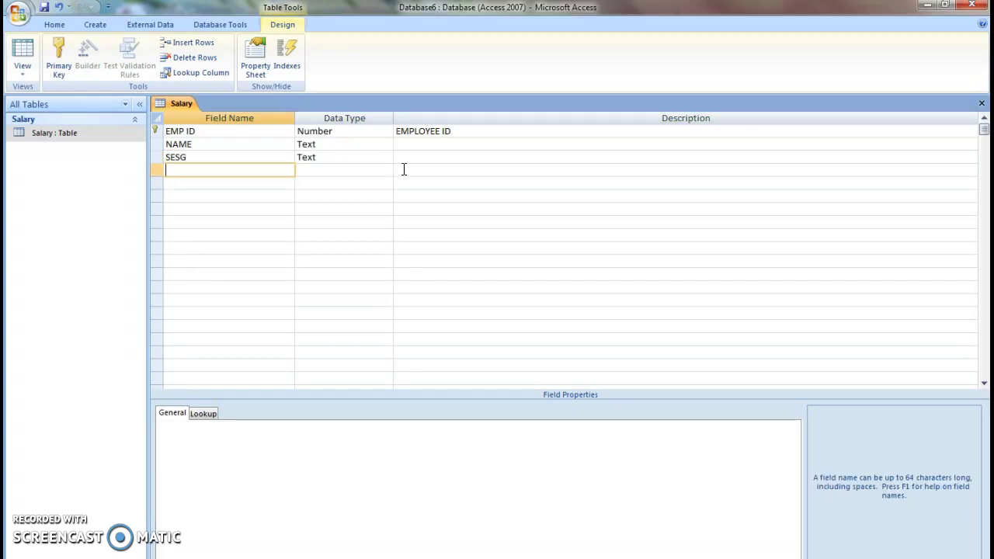
left_click(170, 158)
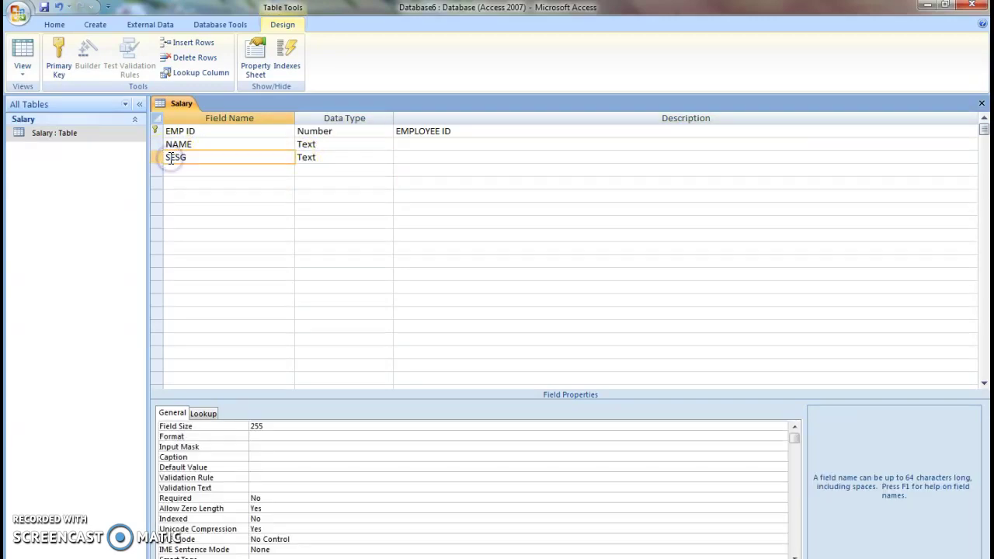
key("BackSpace")
type("D")
key("Return")
left_click(211, 171)
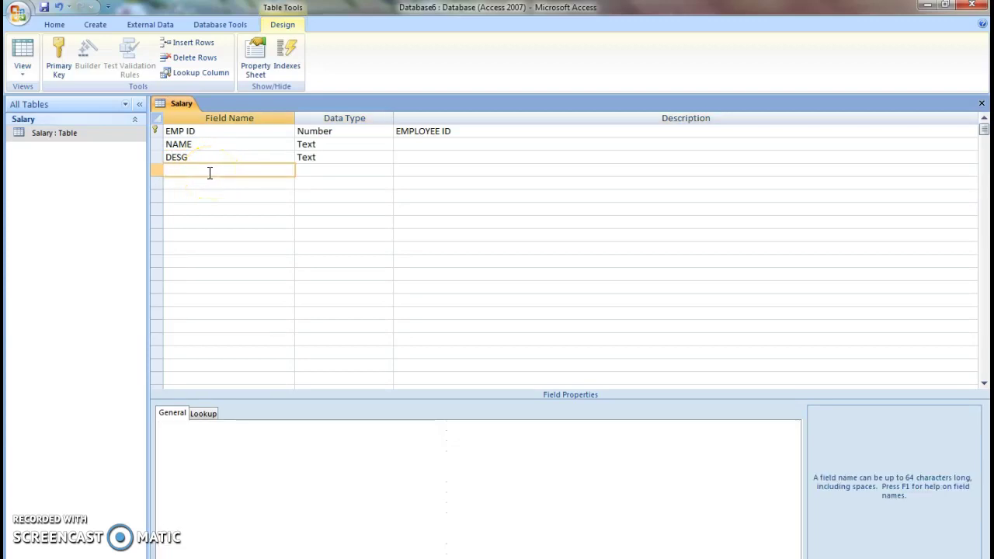
Add a DEPT field with the Text data type below DESG
type("DEPT")
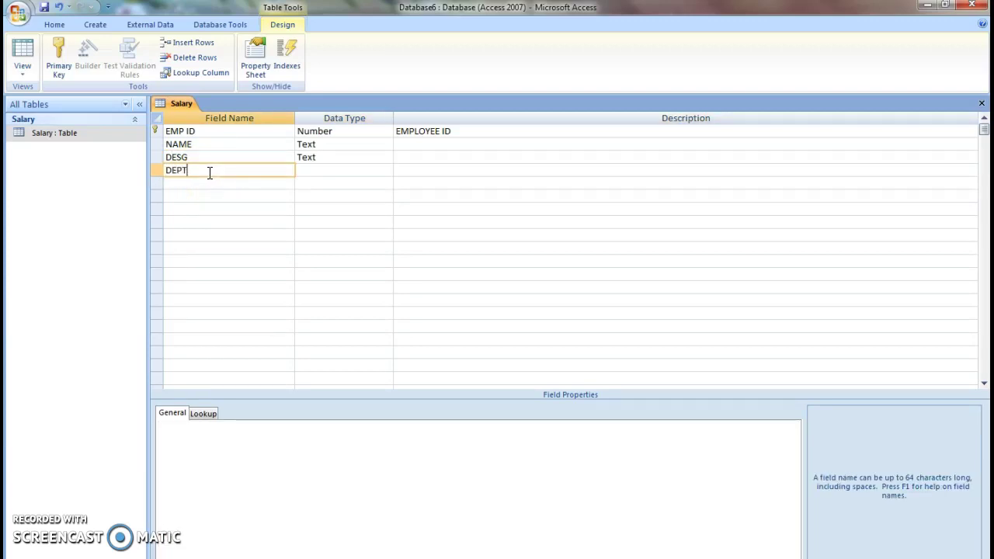
key("Return")
key("Return")
key("Return")
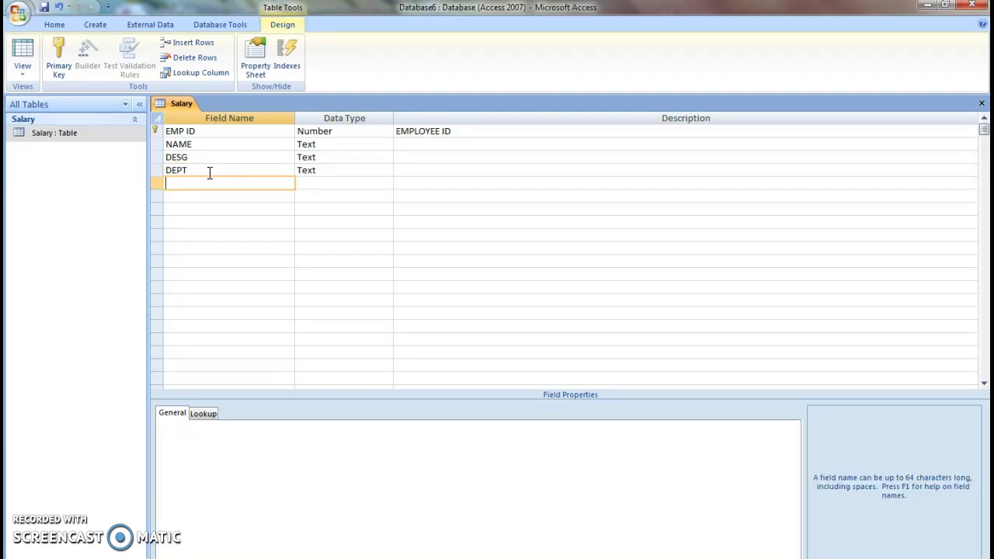
Add a BP field with the Number data type below DEPT
type("BP")
key("Return")
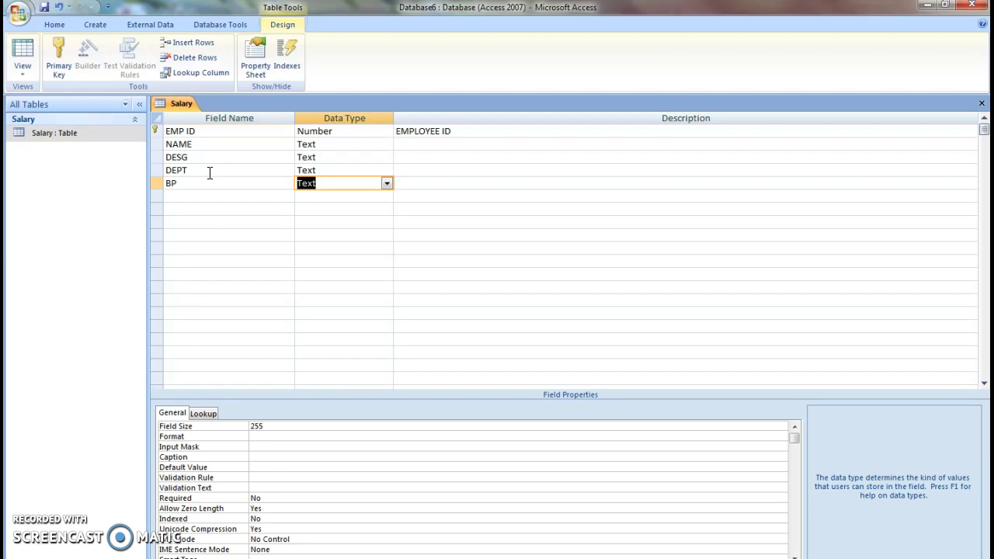
type("Number")
key("Return")
key("Return")
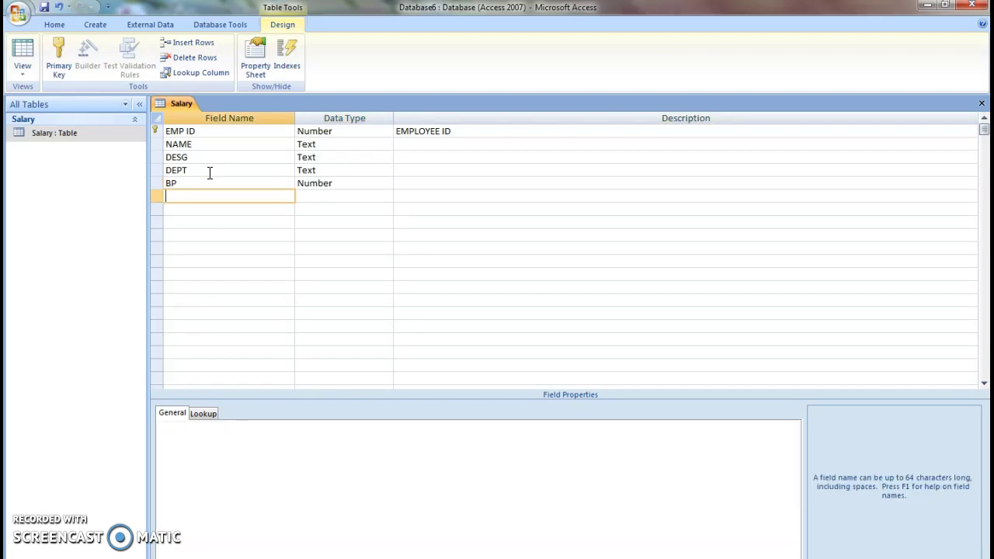
Add a DA field with the Number data type below BP
type("DA")
key("Return")
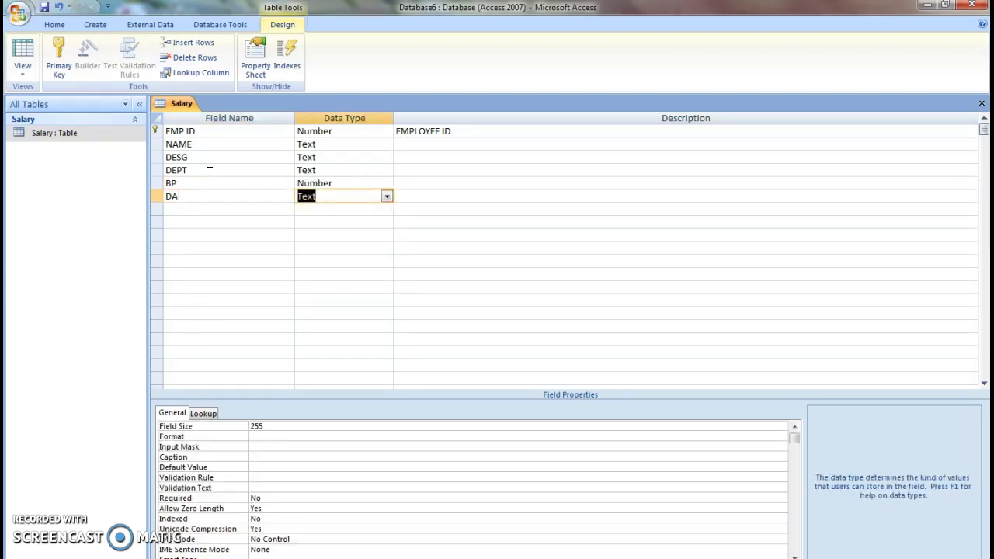
type("Number")
key("Return")
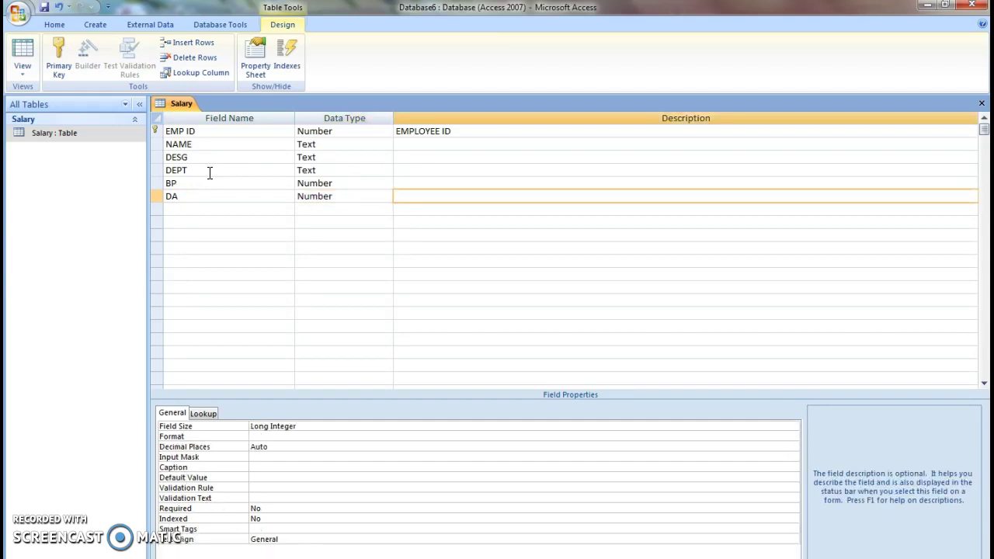
key("Return")
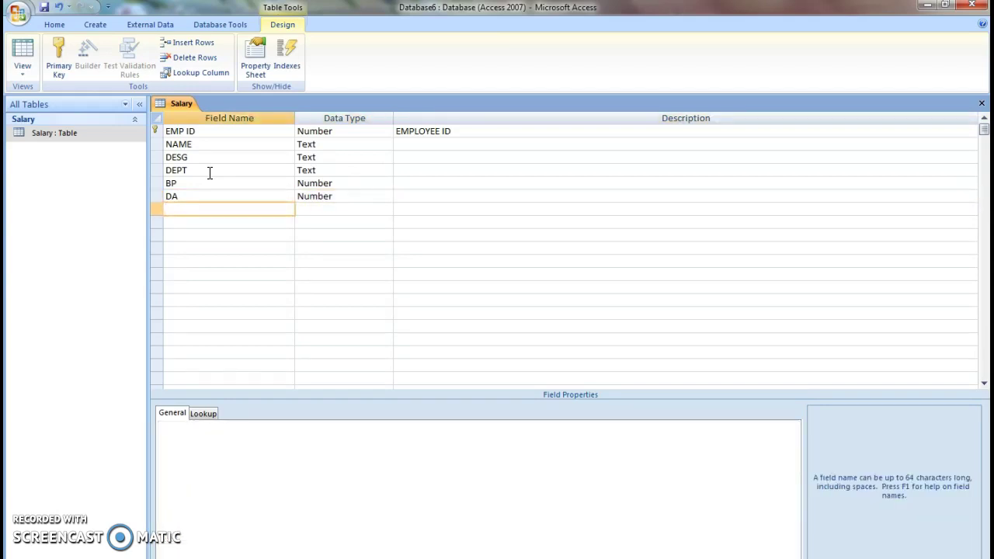
Add an HRA field with the Number data type below DA
type("HRA")
key("Return")
type("Number")
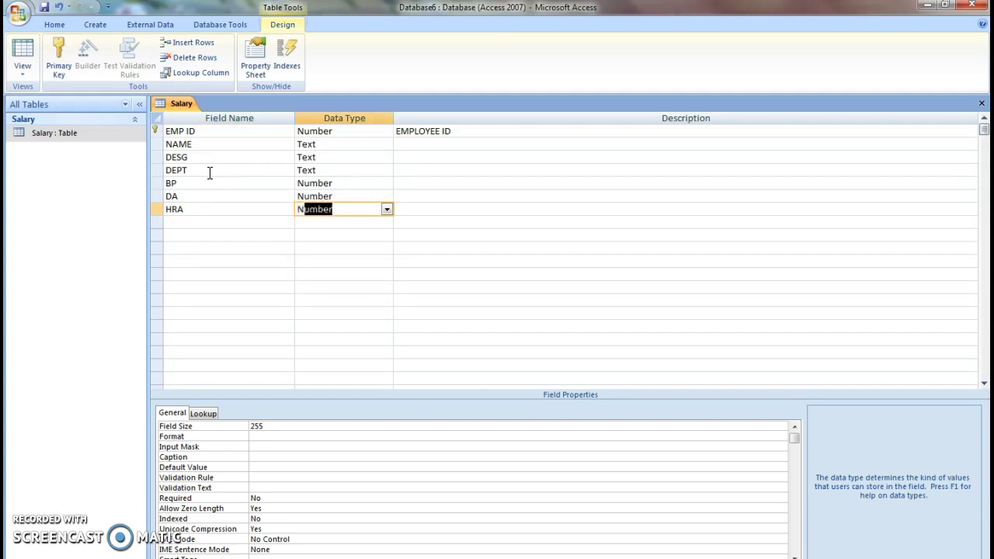
key("Return")
key("Return")
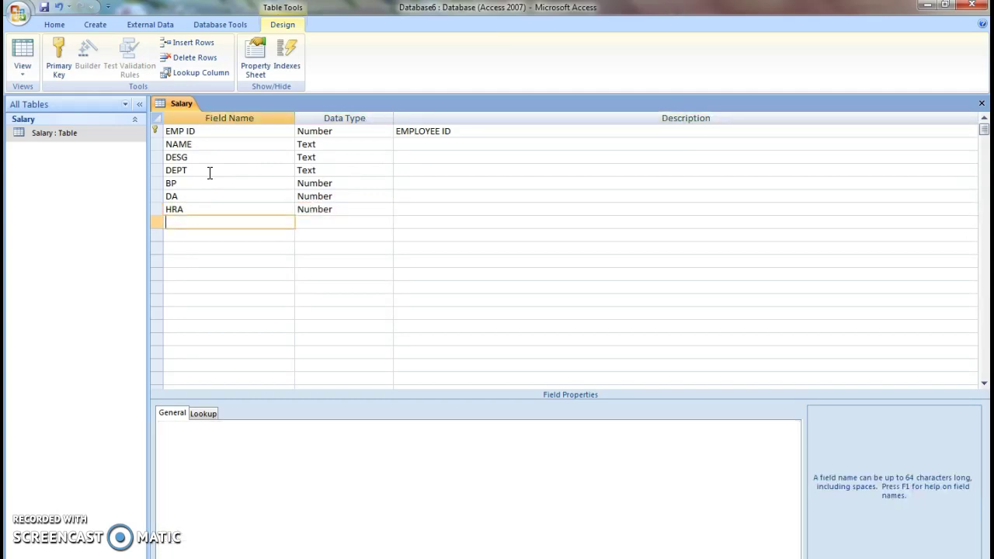
Add a GP field with the Number data type below HRA
type("GP")
key("Return")
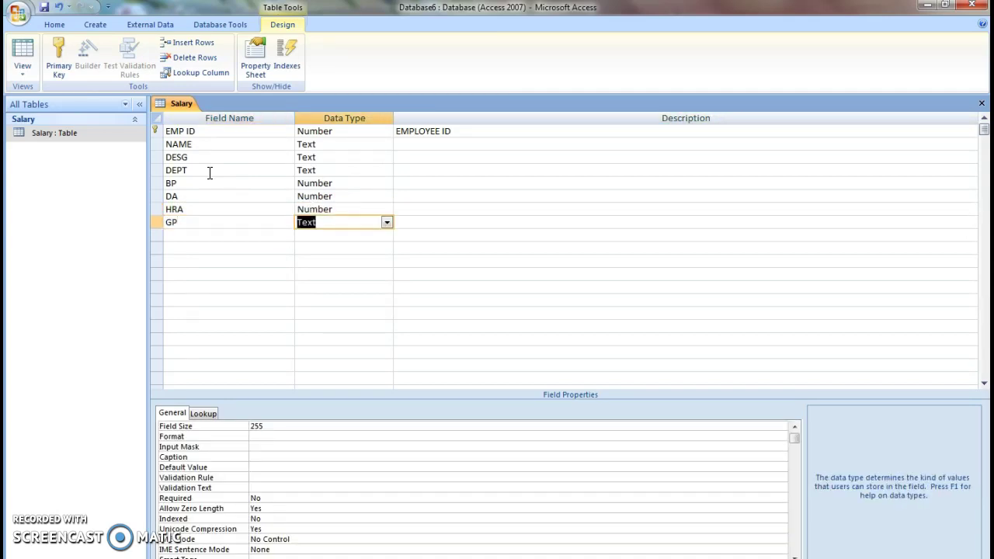
type("N")
key("Return")
key("Return")
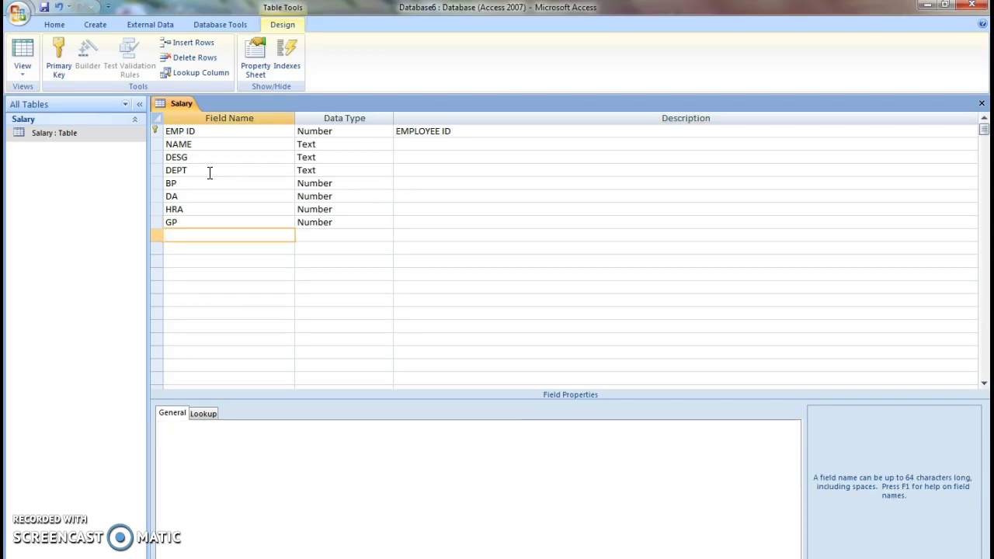
Add an OD field with the Number data type below GP
type("OD")
key("Return")
type("N")
key("Return")
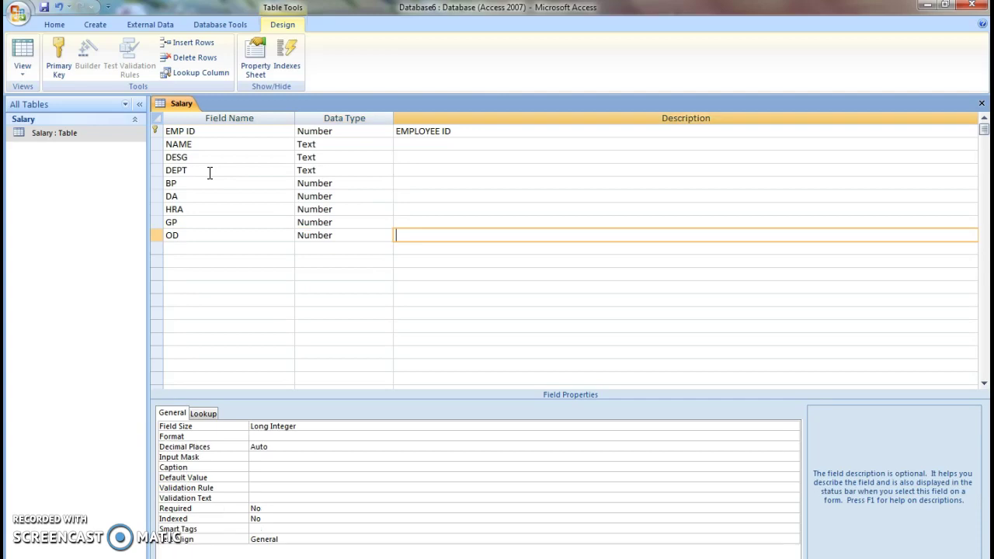
key("Return")
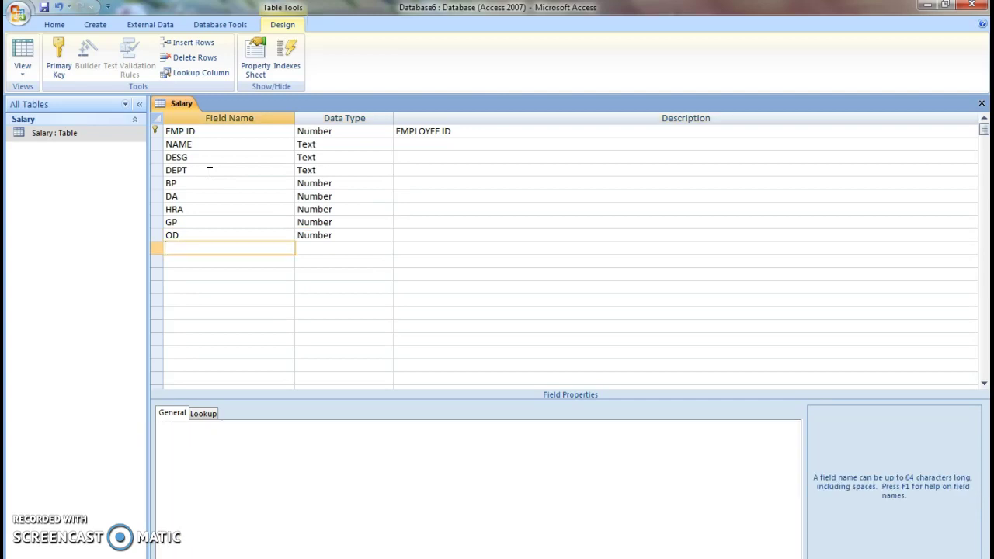
Add an NP field with the Number data type as the last field of the Salary table
type("NP")
key("Return")
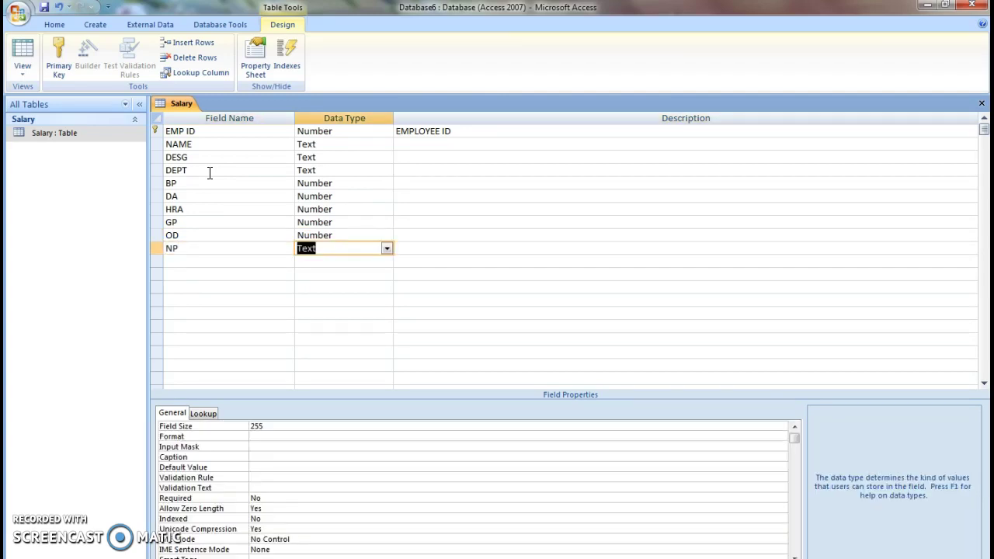
type("NUmber")
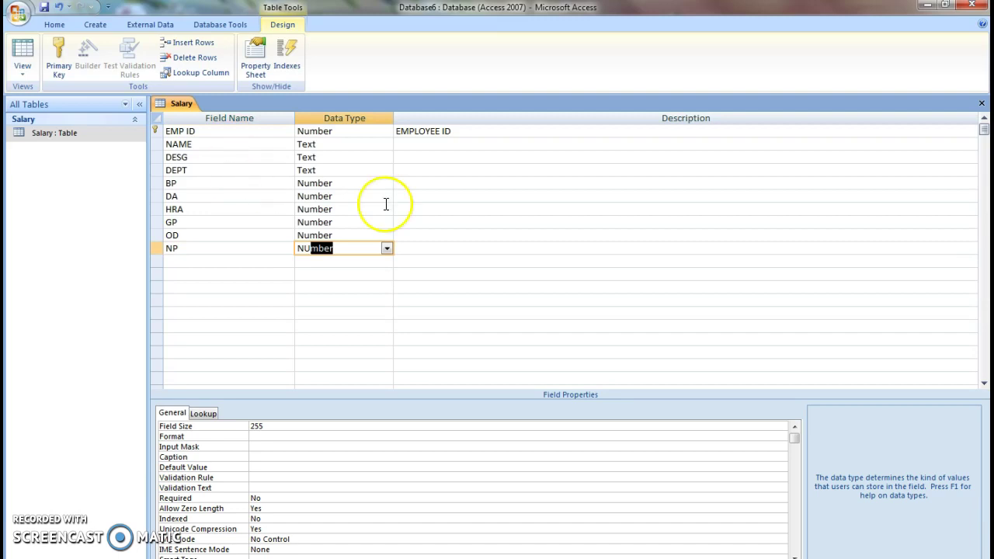
left_click(477, 247)
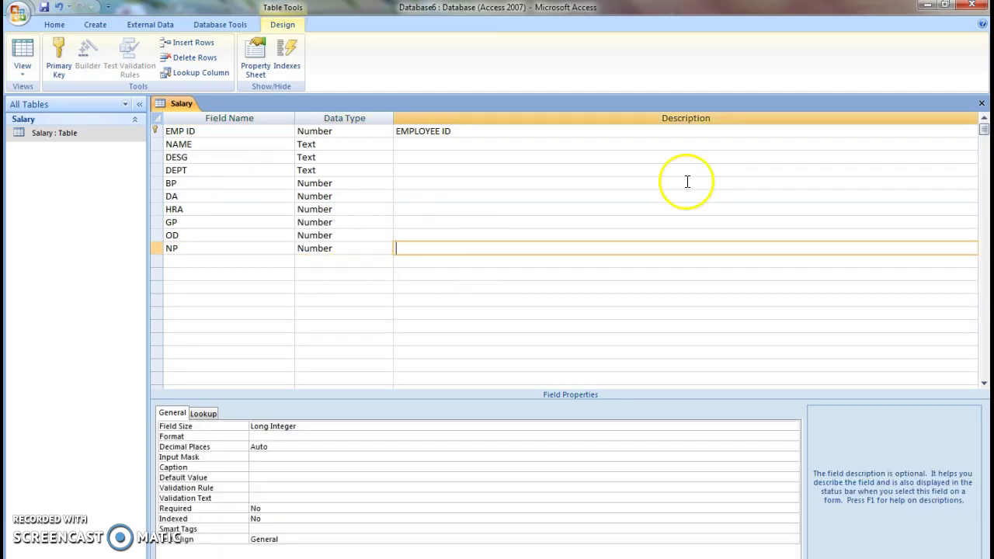
Close the Salary table design with its changes saved and reopen the table in Datasheet View
left_click(982, 103)
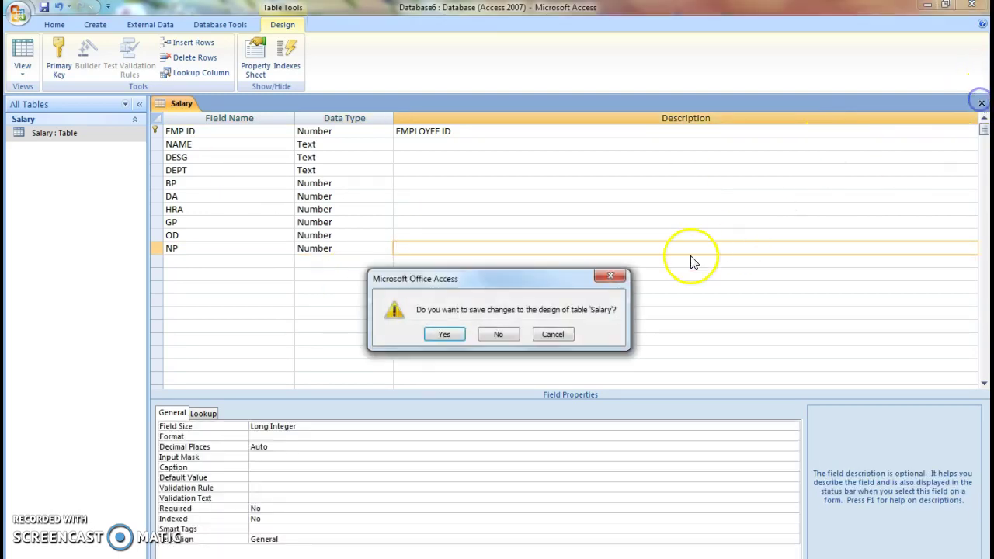
left_click(444, 334)
double_click(60, 132)
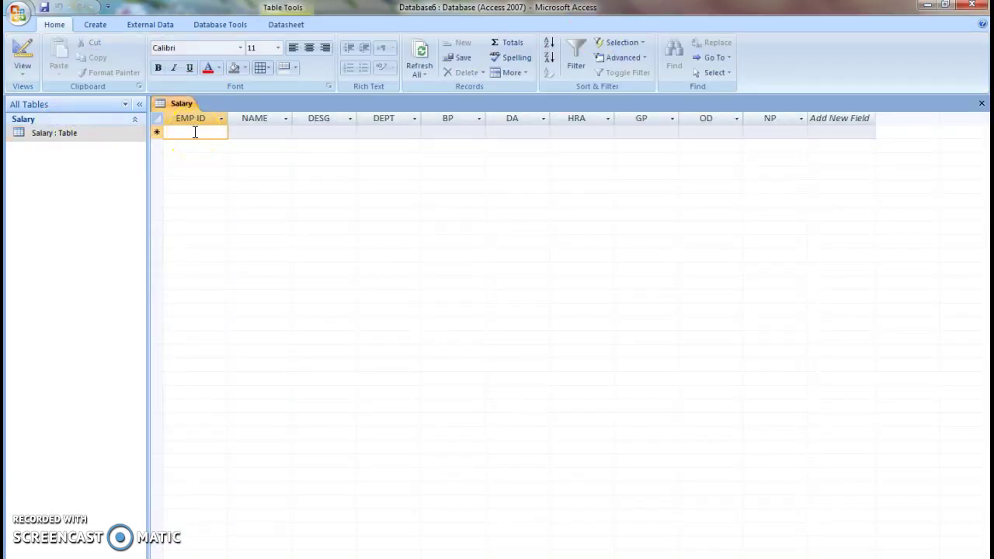
Start employee record 1 in the Salary table with the employee's name, DESG MANAGER and DEPT ACCONTS
type("1")
key("Tab")
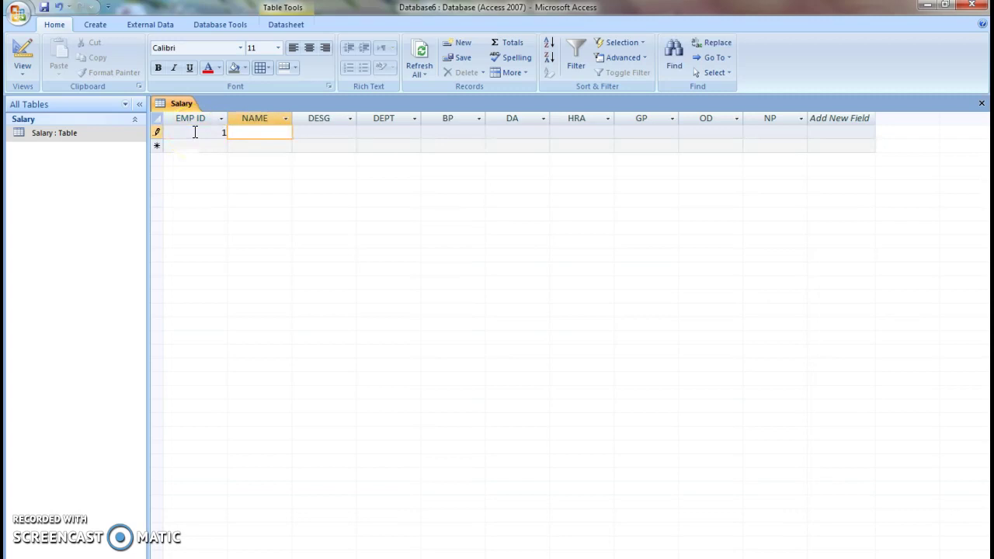
type("ARUN")
key("Tab")
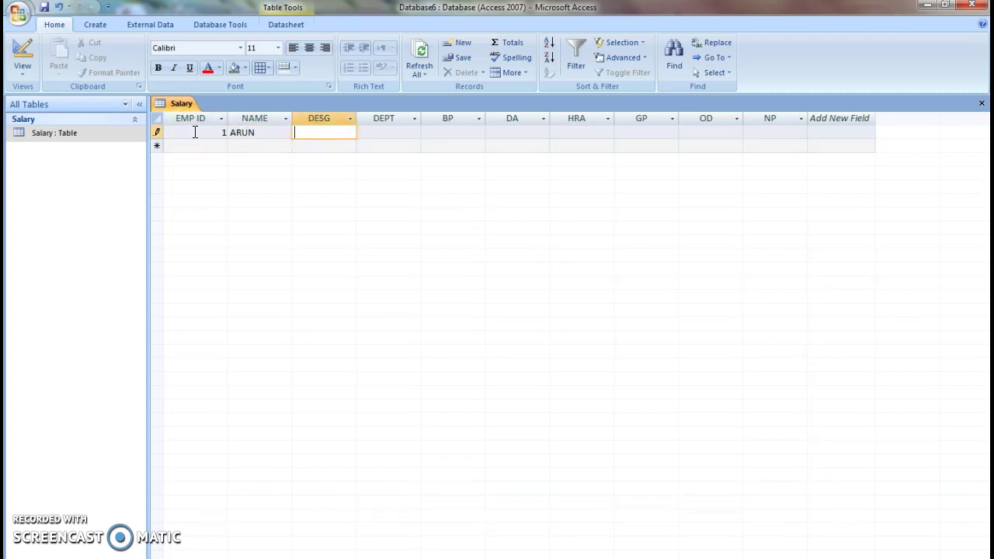
type("MANAGER")
key("Tab")
type("ACC")
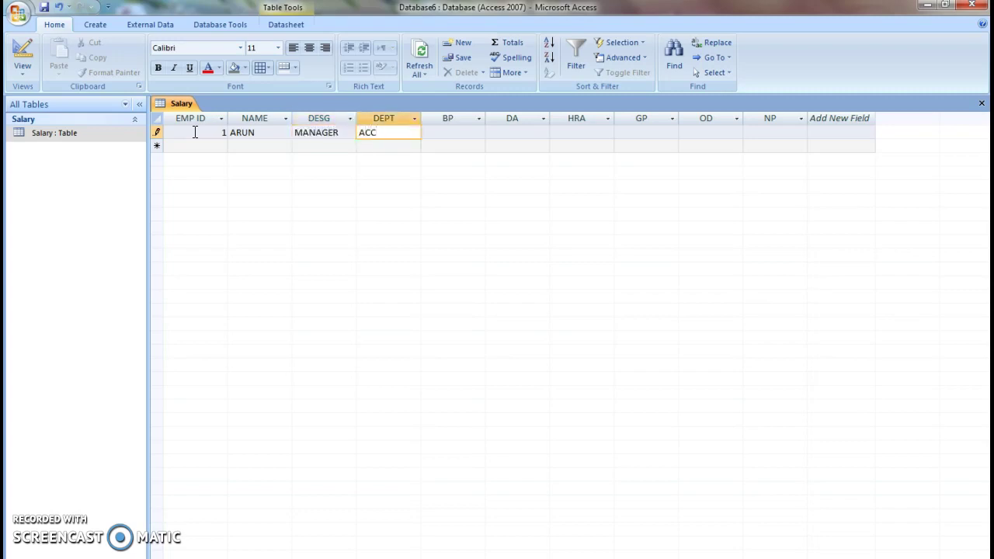
type("ONTS")
key("Tab")
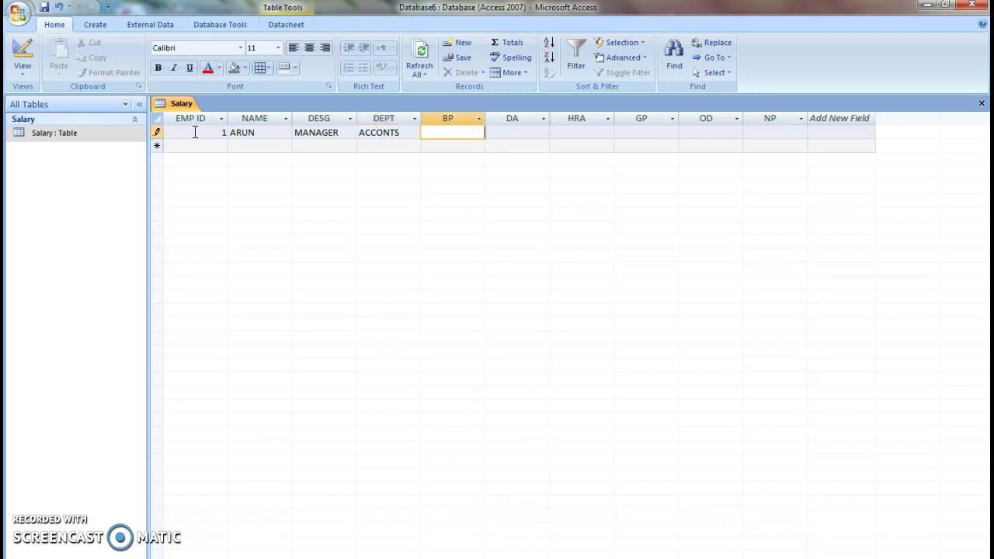
Set the first record's BP to 4500, leaving DA, HRA, GP, OD and NP blank
type("45000")
key("BackSpace")
key("Tab")
key("Tab")
key("Tab")
key("Tab")
key("Tab")
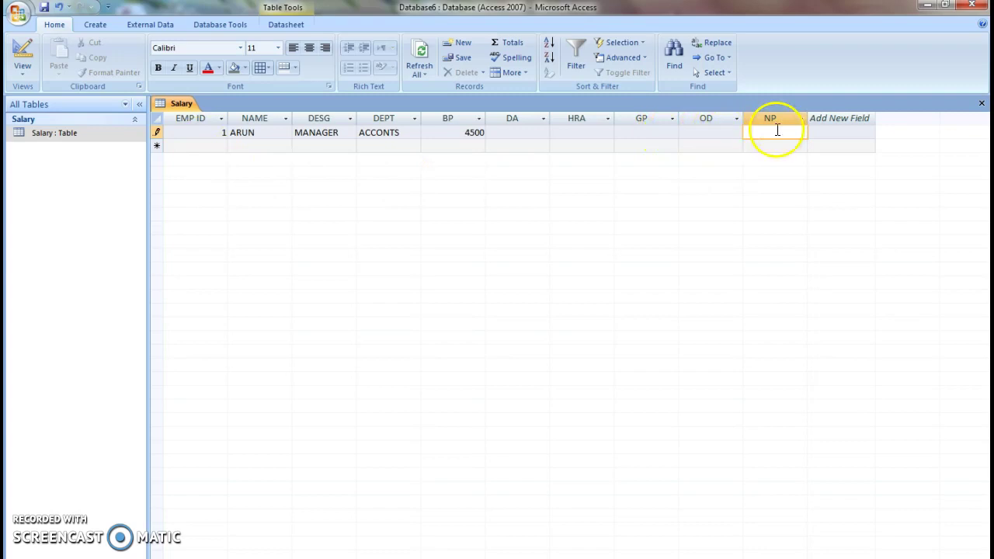
key("Tab")
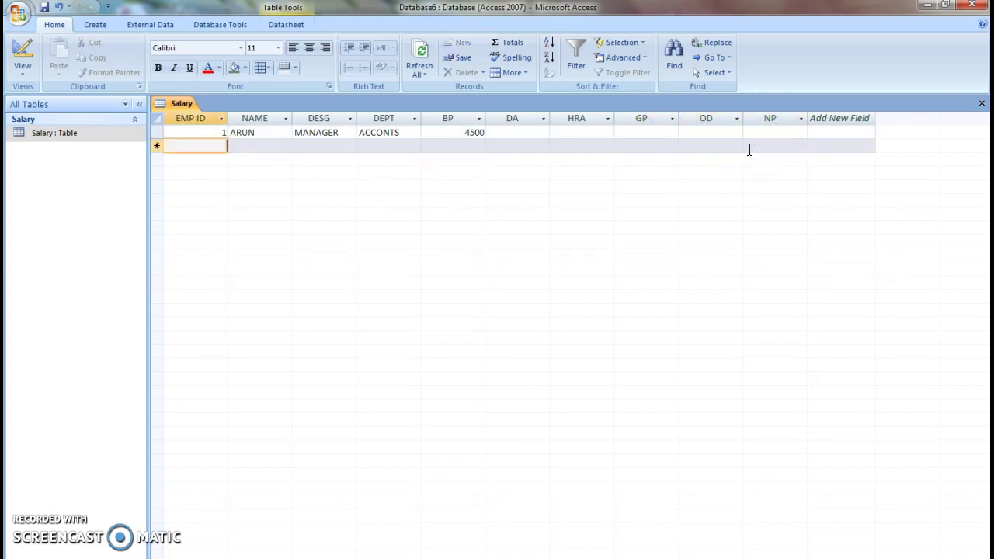
Start employee record 2 with the employee's name, DESG CLERK and DEPT ACCOUNTS
type("2")
key("Tab")
type("BABU")
key("Tab")
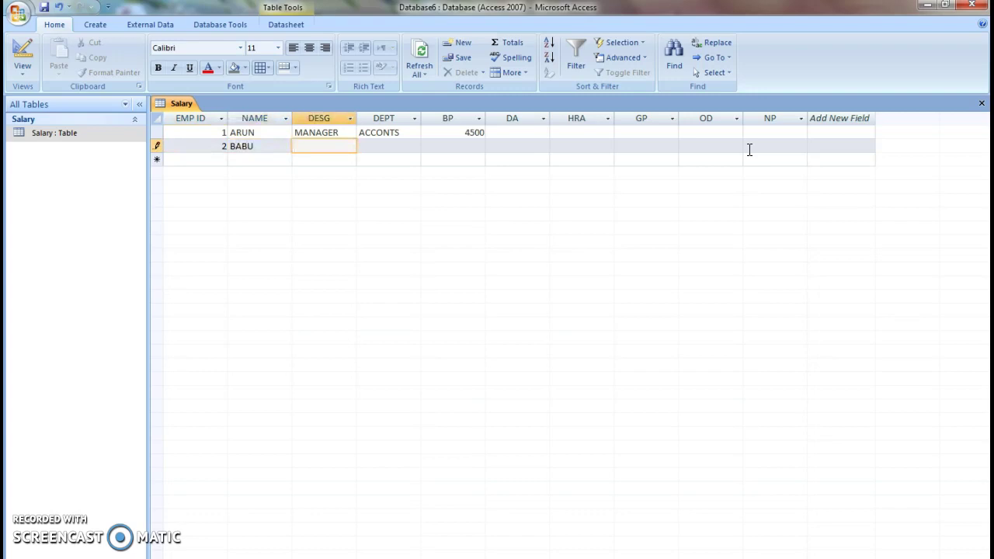
type("CLERK")
key("Tab")
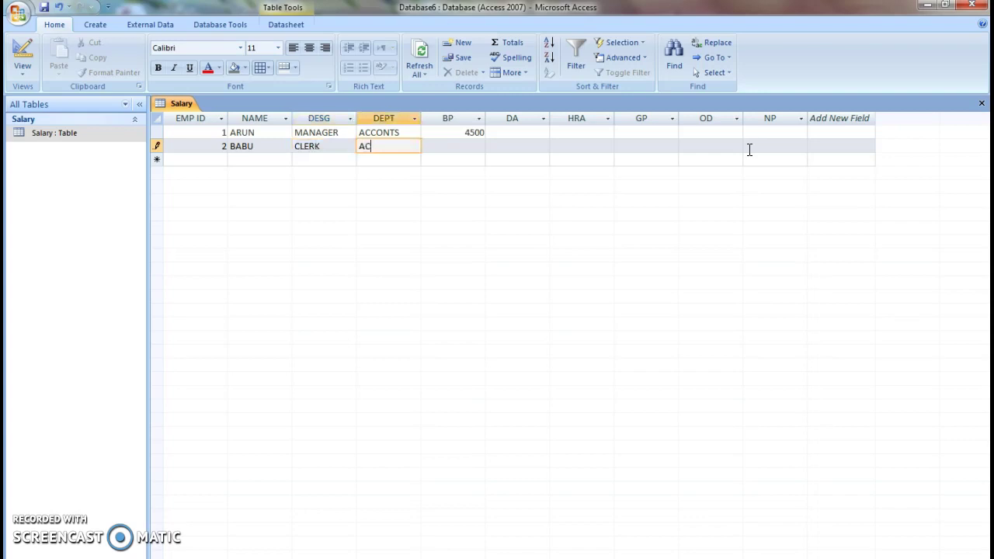
type("ACCOUNTS")
key("Tab")
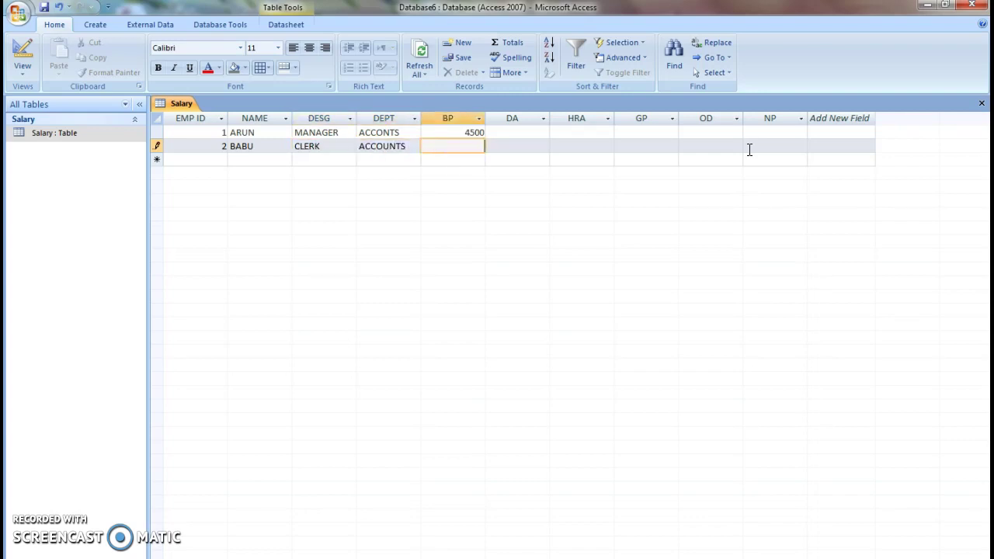
Correct the first record's DEPT to ACCOUNTS and complete the second record with BP 2000, leaving its remaining pay fields blank
left_click(383, 134)
type("U")
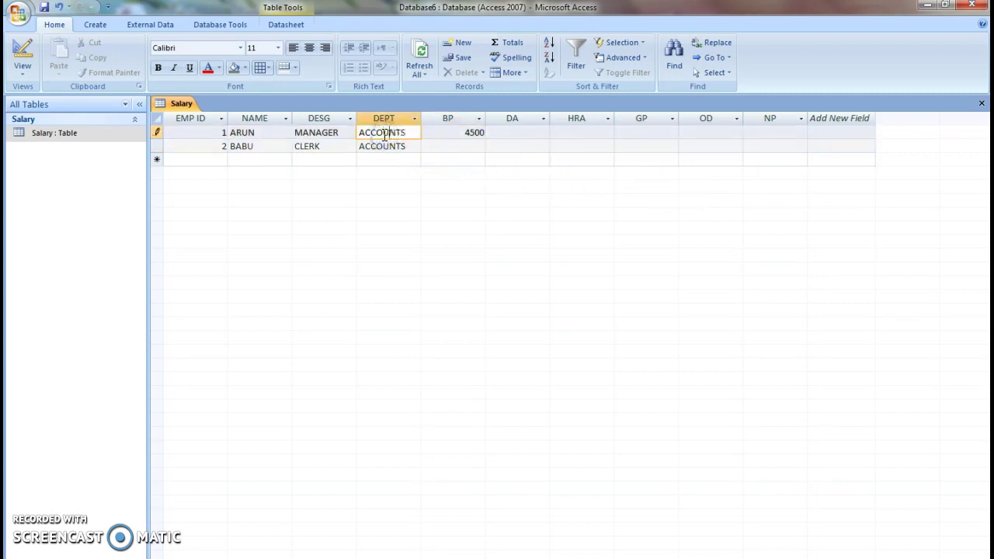
left_click(464, 149)
type("2")
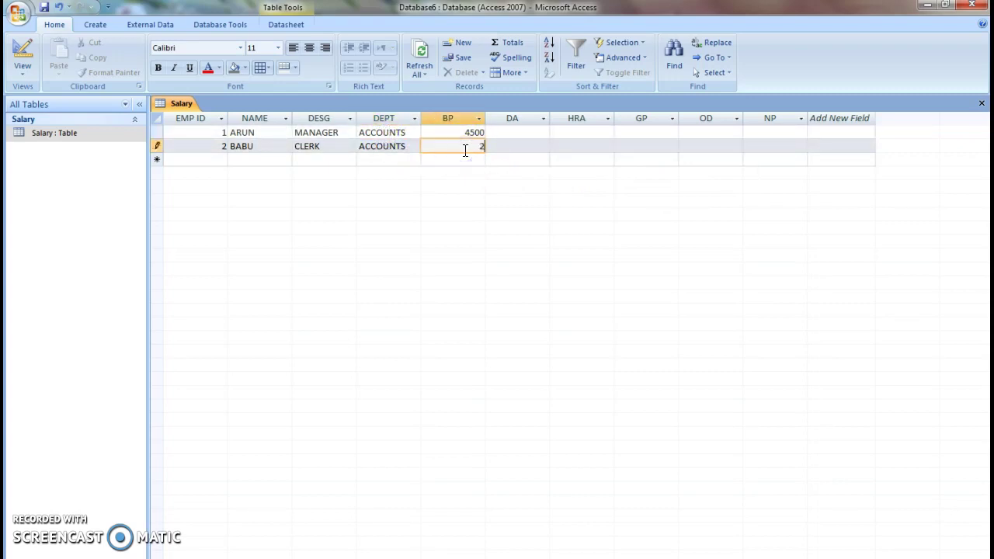
type("000")
key("Tab")
key("Tab")
key("Tab")
key("Tab")
key("Tab")
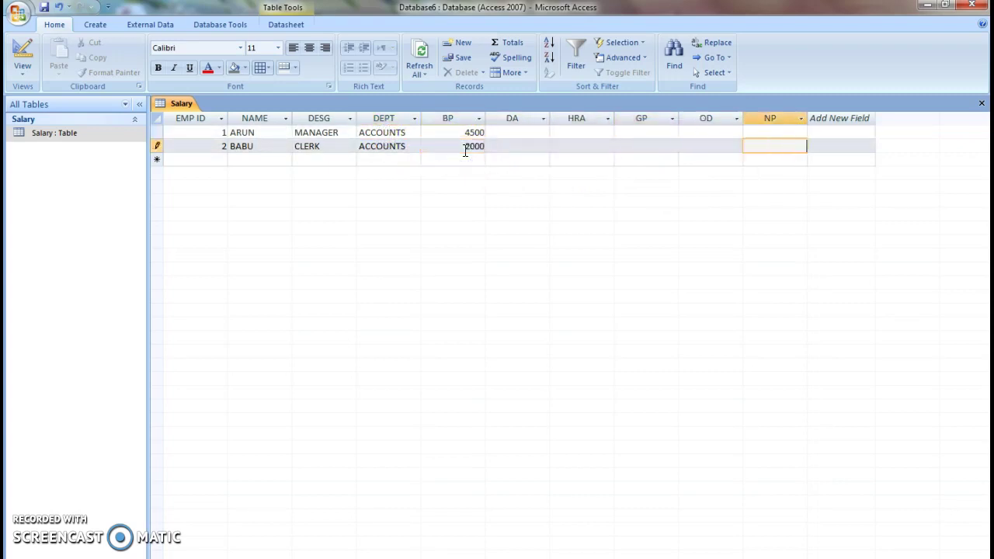
key("Tab")
Start employee record 3 with the employee's name, DESG CLERK and DEPT ACCOUNTS
type("3")
key("Tab")
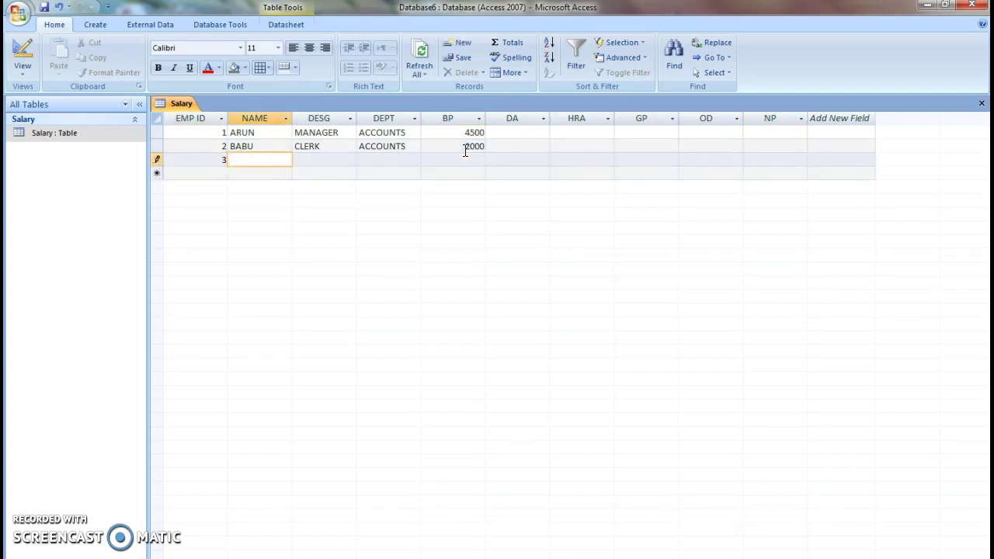
type("CHARLES")
key("Tab")
type("CLER")
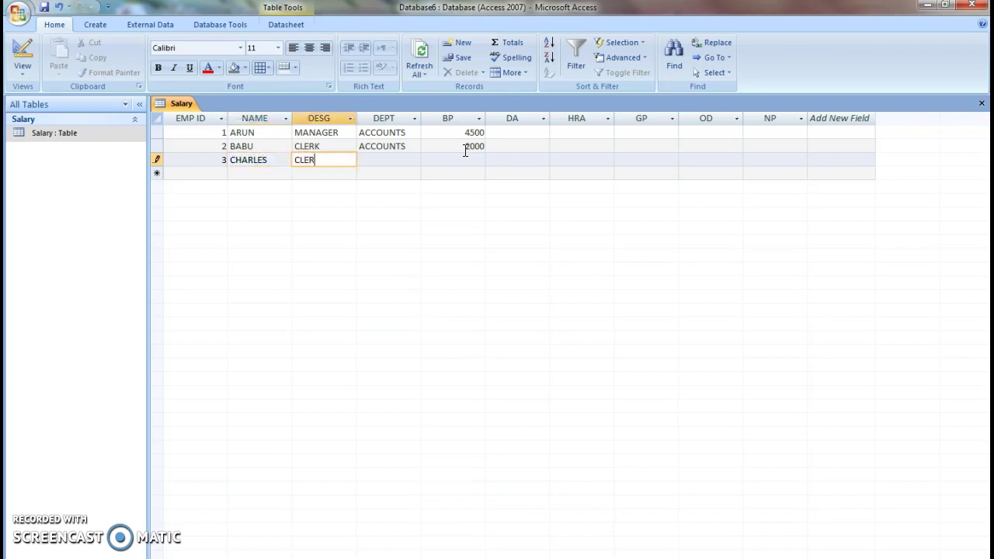
key("Tab")
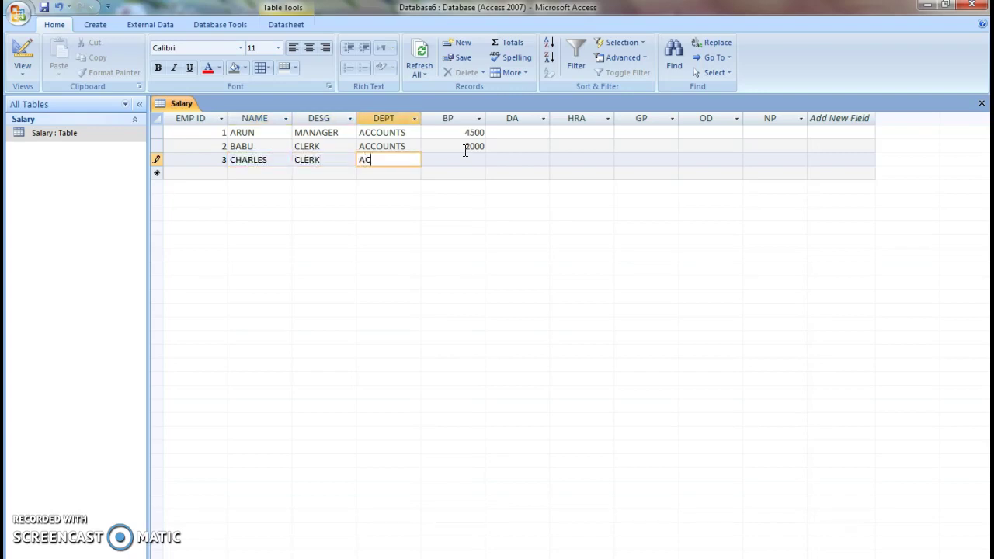
type("ACCOUNT")
key("Tab")
Set the third record's BP to 1800, leaving the pay fields from DA to NP blank
type("1800")
key("Tab")
key("Tab")
key("Tab")
key("Tab")
key("Tab")
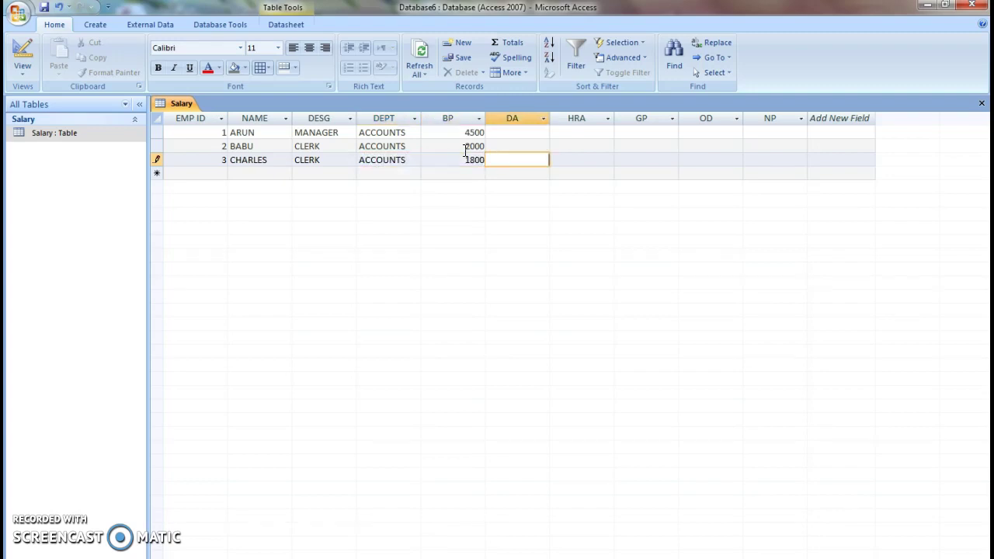
key("Tab")
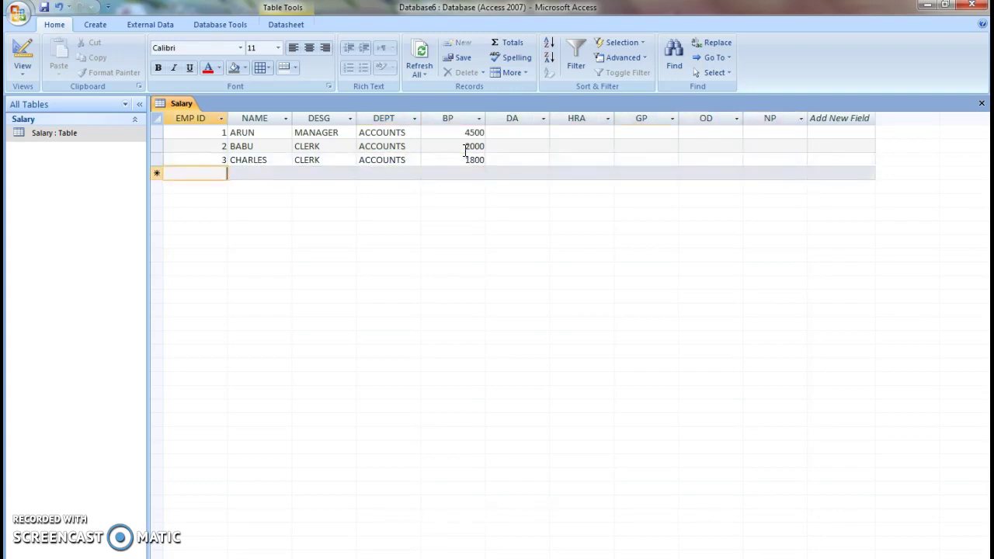
Start employee record 4 with the employee's name, DESG ACCOUNTANT and DEPT ACCOUNTS
type("4")
key("Tab")
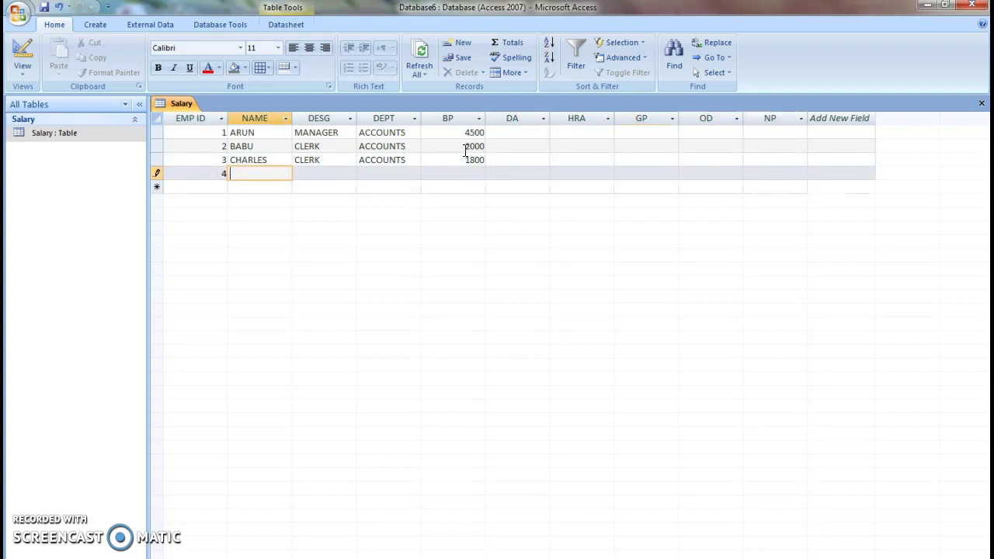
type("DINESH")
key("Tab")
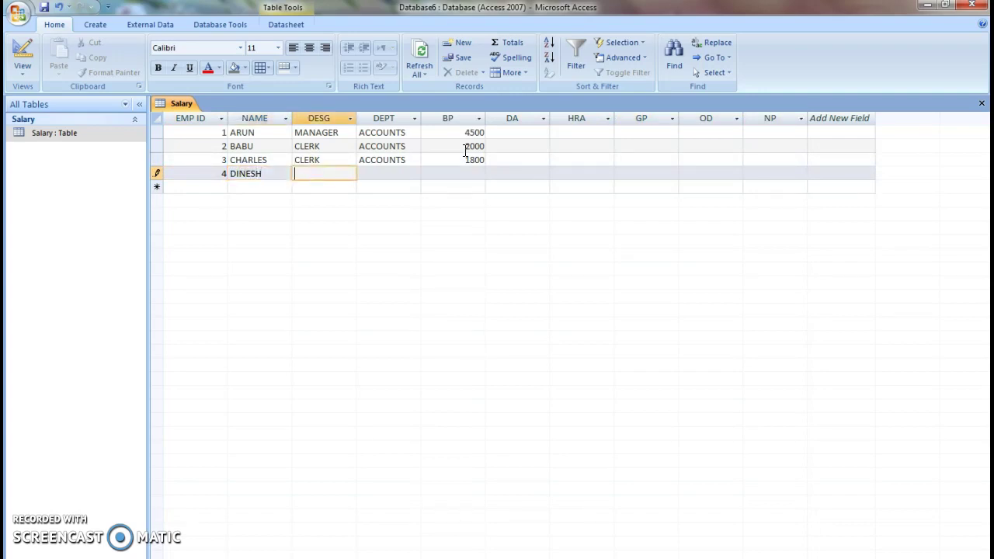
type("ACCOUNTANT")
key("Tab")
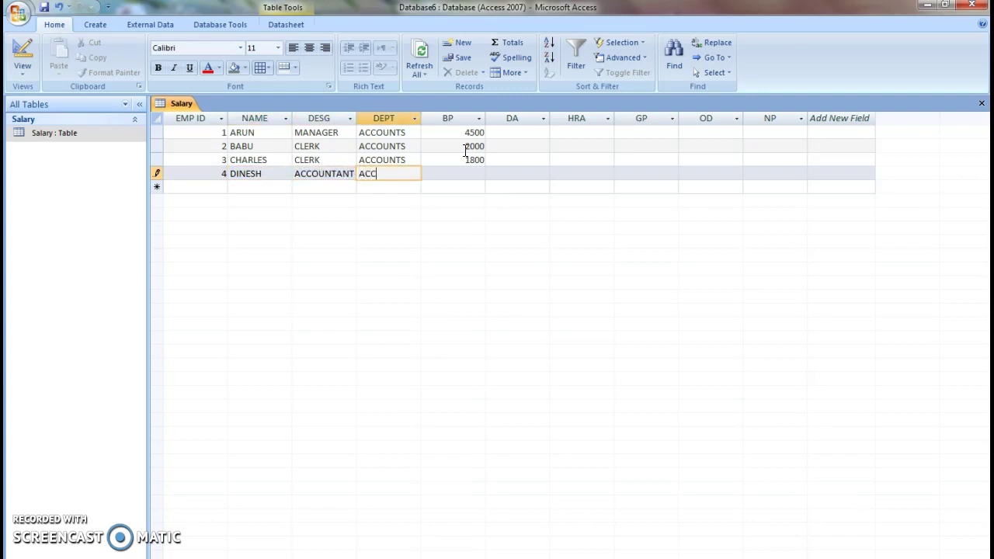
type("ACCOUNTS")
key("Tab")
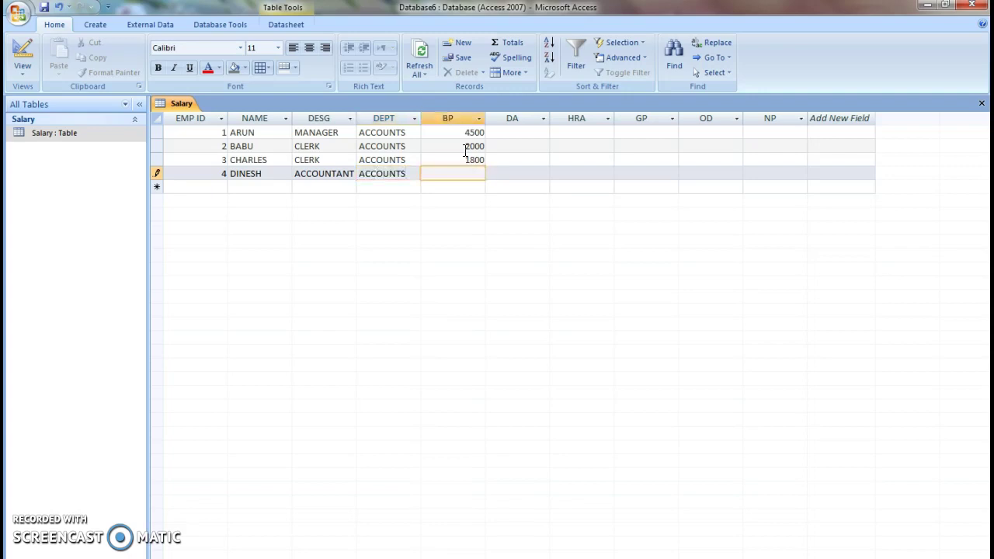
Set the fourth record's BP to 1950, then close and reopen the Salary table
type("1950")
key("Tab")
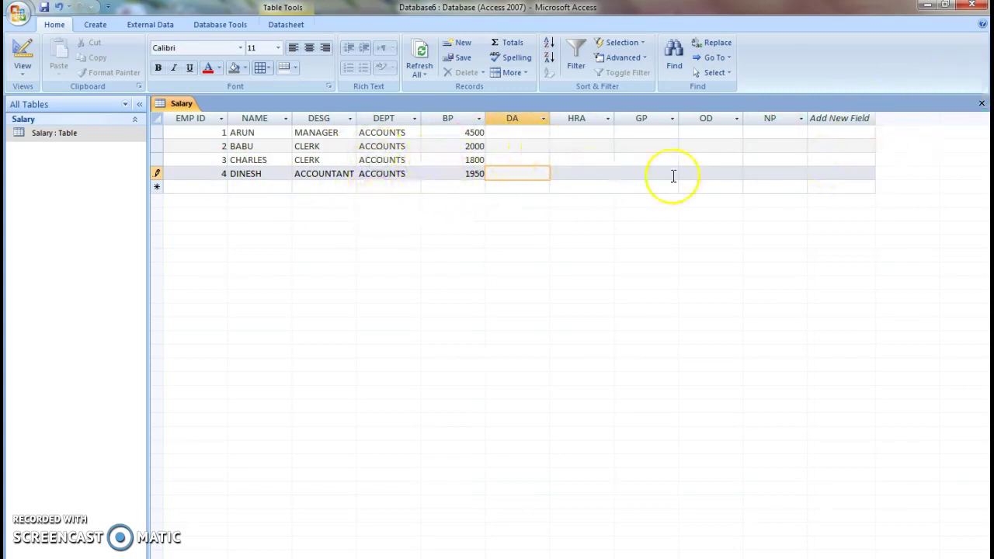
left_click(982, 109)
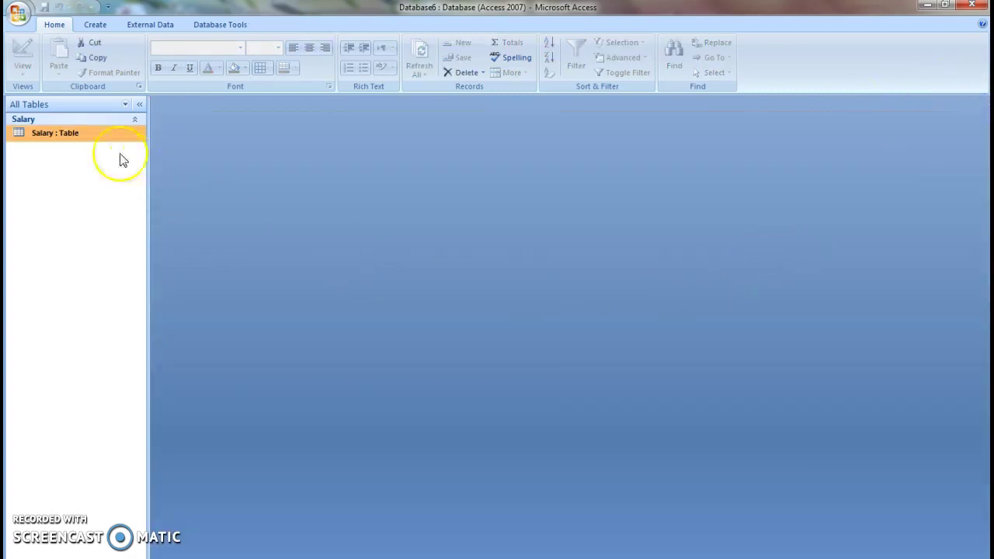
double_click(106, 134)
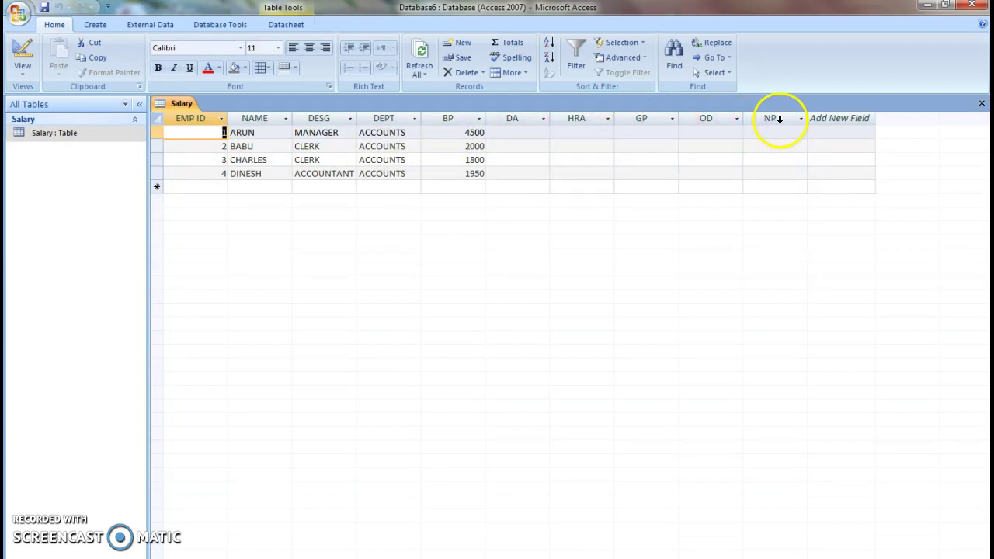
Create a new query in Design View with the Salary table as its source
left_click(103, 26)
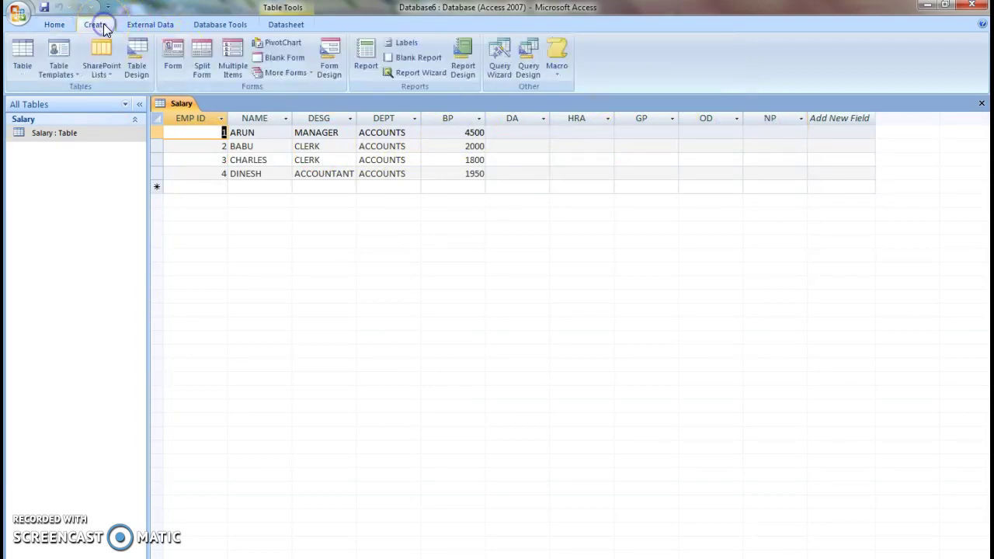
left_click(526, 69)
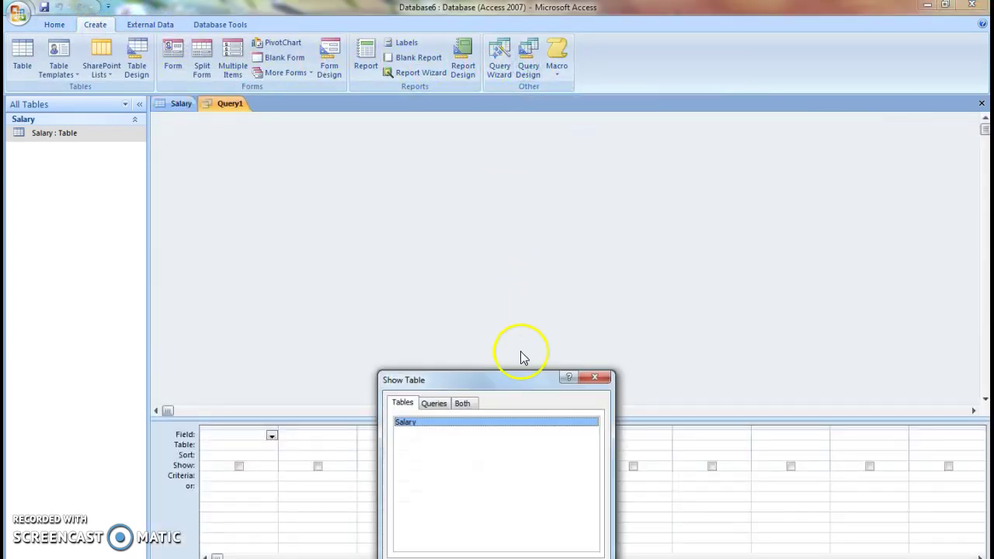
left_click_drag(520, 376, 594, 132)
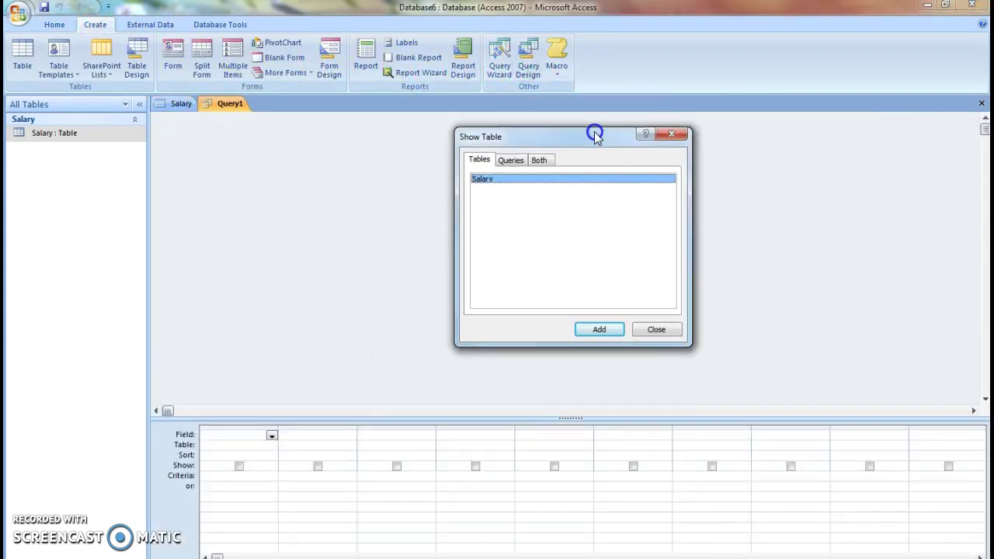
left_click(597, 330)
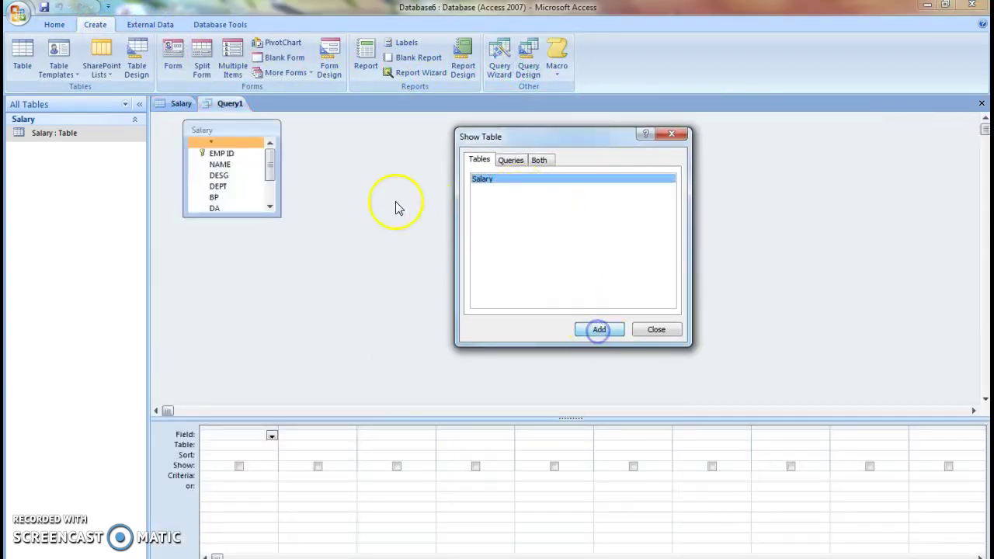
left_click(674, 137)
Add the EMP ID, NAME, DESG and DEPT fields of the Salary table to the query grid
left_click(224, 154)
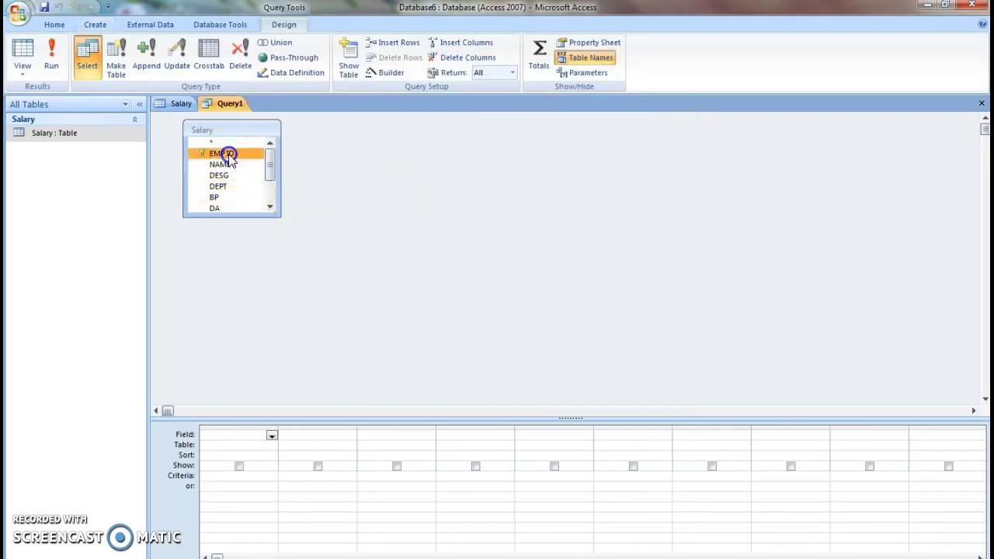
double_click(225, 155)
double_click(222, 164)
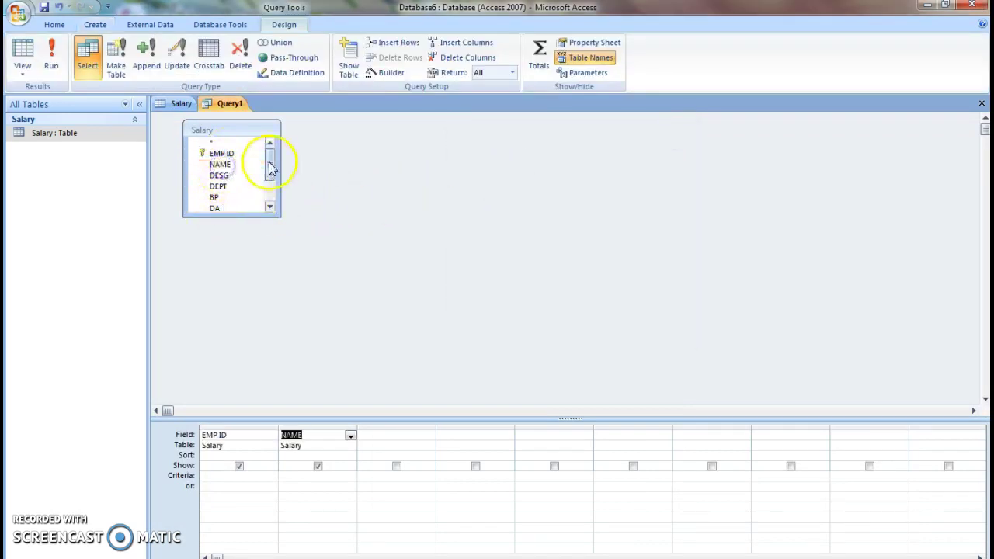
left_click_drag(271, 169, 269, 172)
left_click(236, 159)
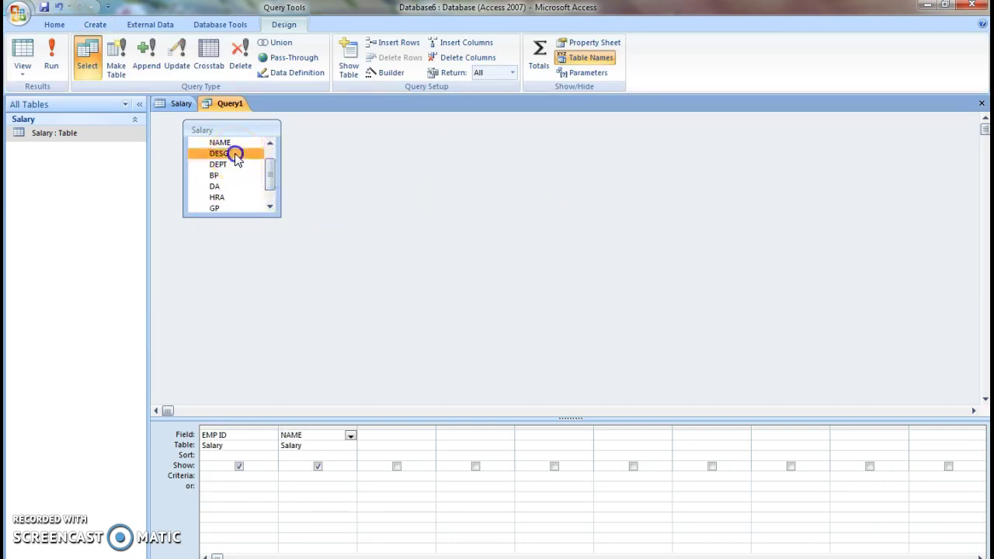
double_click(236, 155)
double_click(235, 165)
Add the remaining Salary fields BP, DA, HRA, GP, OD and NP to the query grid
double_click(233, 176)
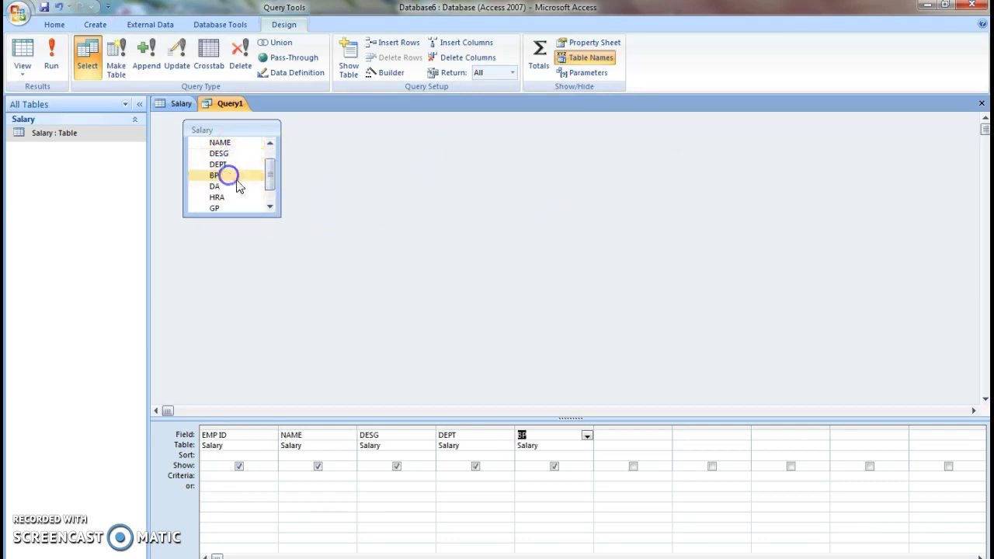
double_click(237, 186)
left_click_drag(268, 177, 272, 181)
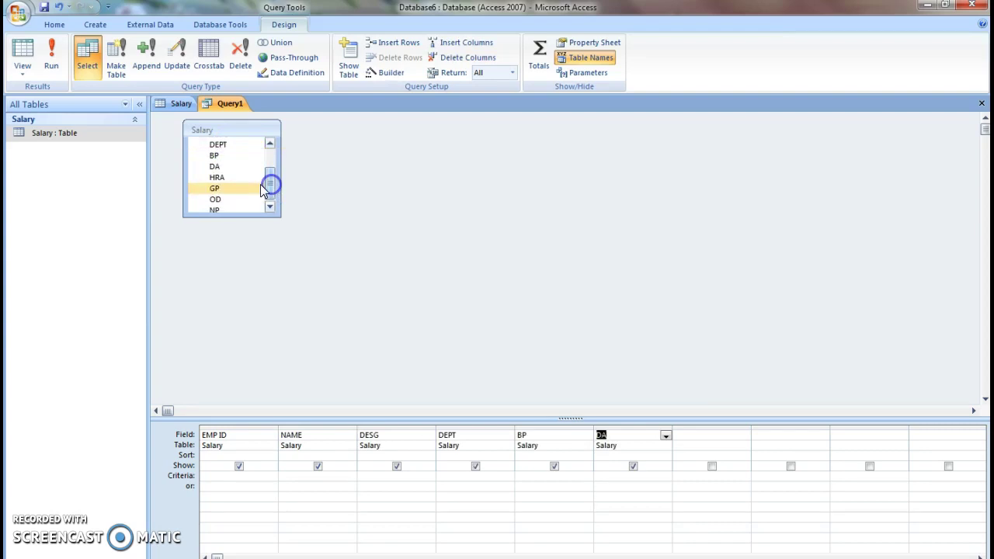
double_click(232, 186)
double_click(232, 187)
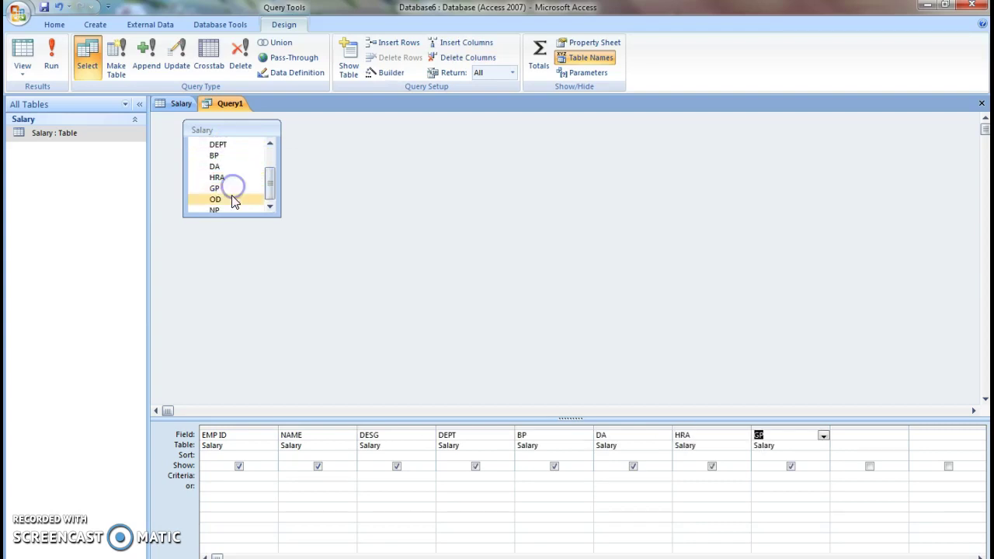
double_click(232, 199)
left_click_drag(264, 186, 268, 192)
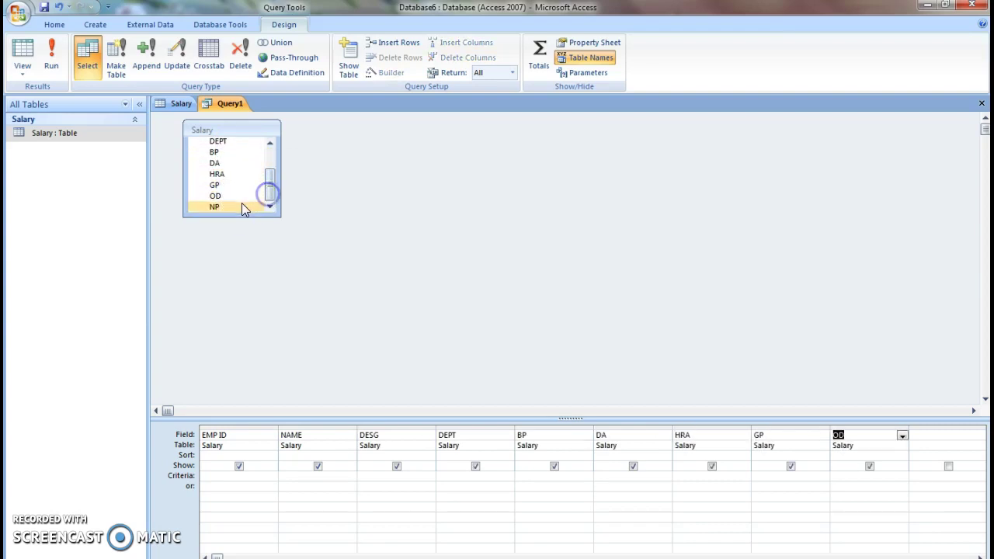
double_click(238, 205)
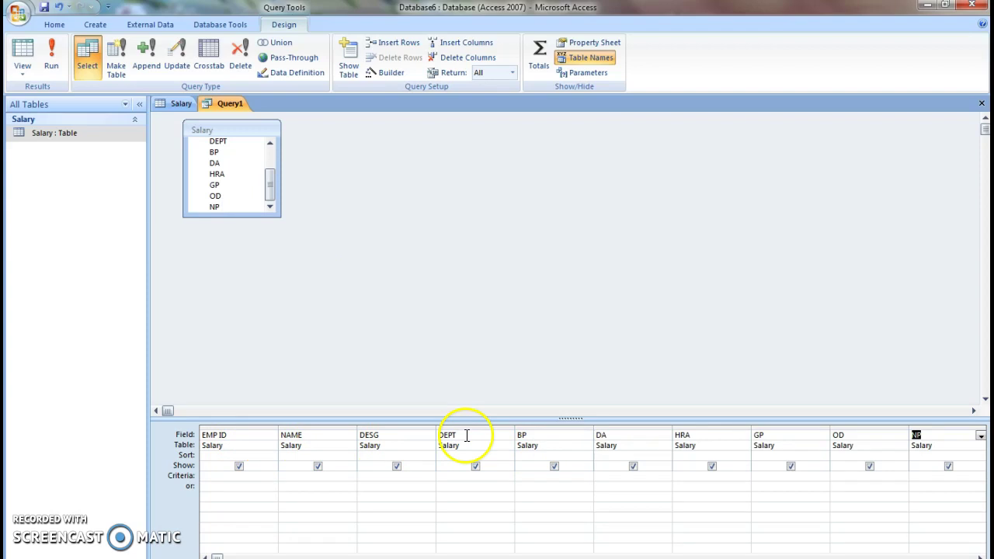
Turn the DA column of the query into the calculated field DA:[BP]*10/100
left_click(613, 435)
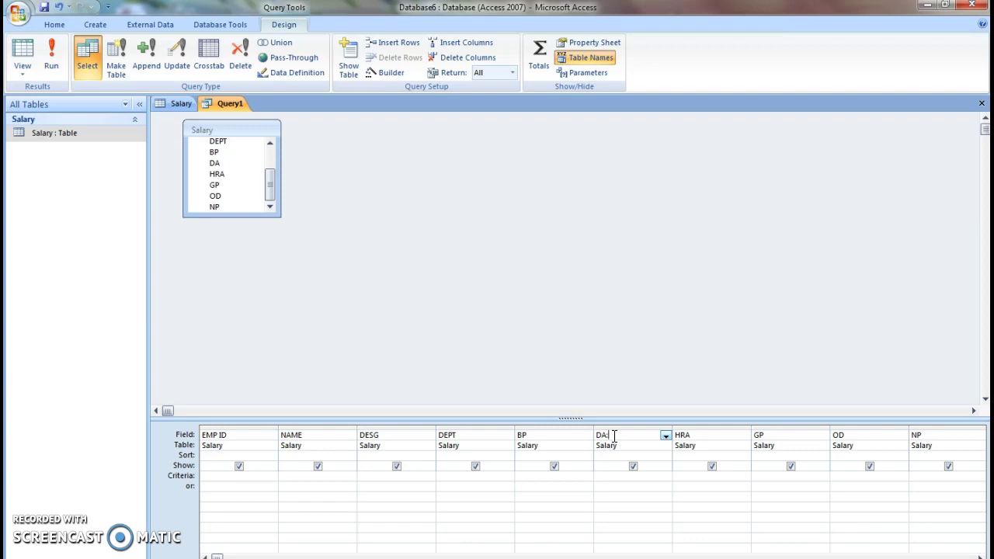
type(":[BP]*10/100")
left_click(626, 441)
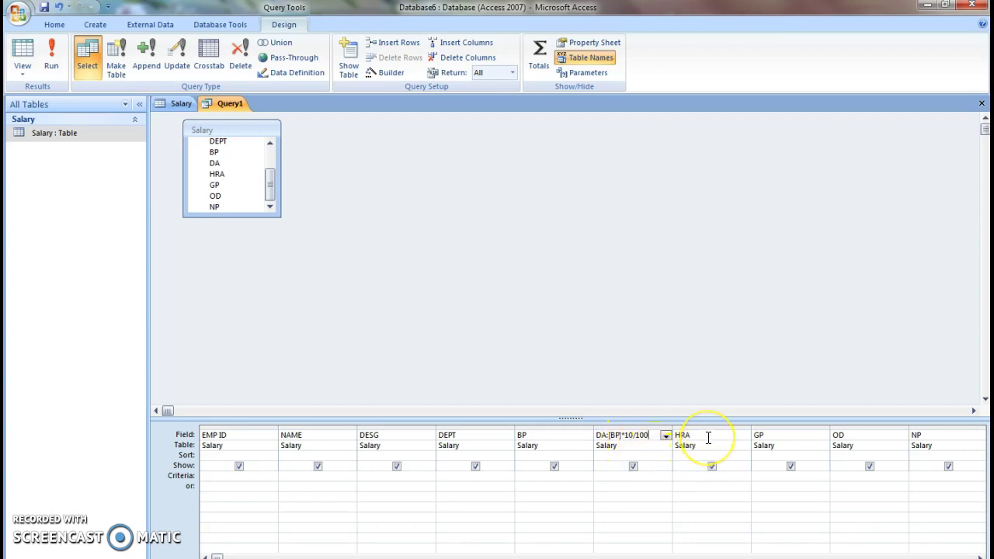
Turn the HRA column of the query into the calculated field HRA:[BP]*2/100
left_click_drag(703, 441, 653, 445)
left_click(654, 446)
left_click(697, 437)
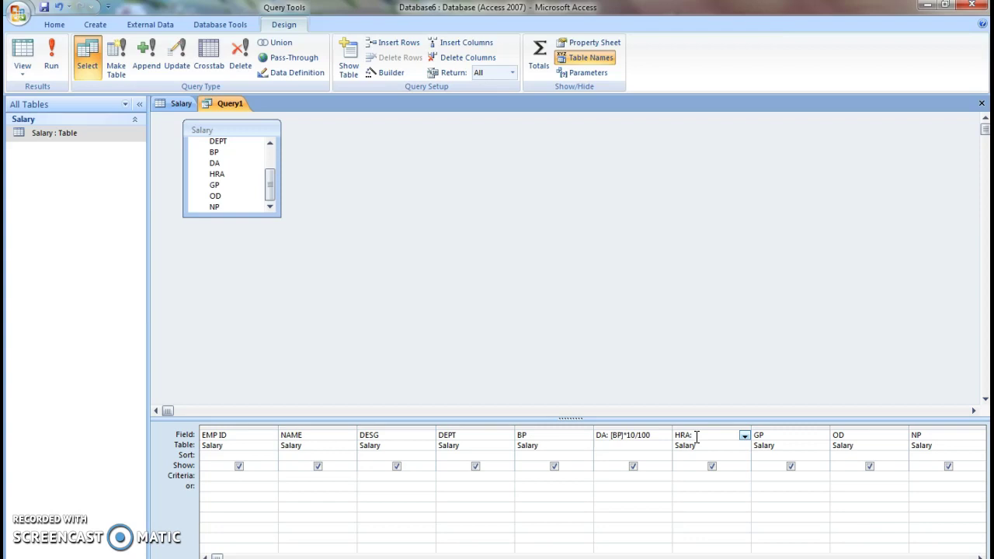
type(":[BP]*2/100")
Define the GP column as the sum of basic pay and allowances with GP:[BP]+[DA]+[HRA]
left_click(776, 433)
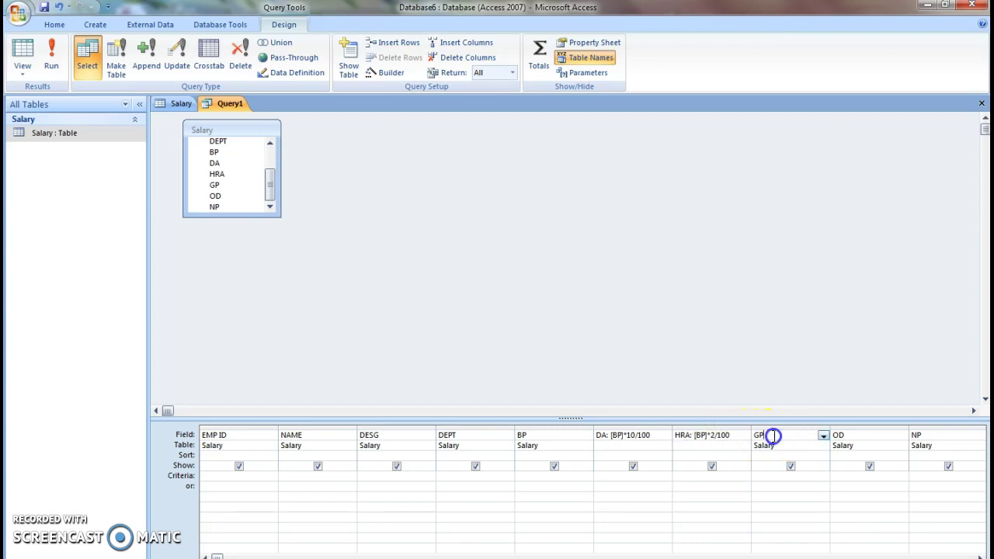
left_click(764, 441)
type(":[BP]+[HRA]+[")
key("BackSpace")
key("BackSpace")
key("BackSpace")
key("BackSpace")
key("BackSpace")
key("BackSpace")
key("BackSpace")
type("[DA]+[HRA]")
Define the OD column as a 3 percent deduction from gross pay with OD:[GP]*3/100
left_click(859, 440)
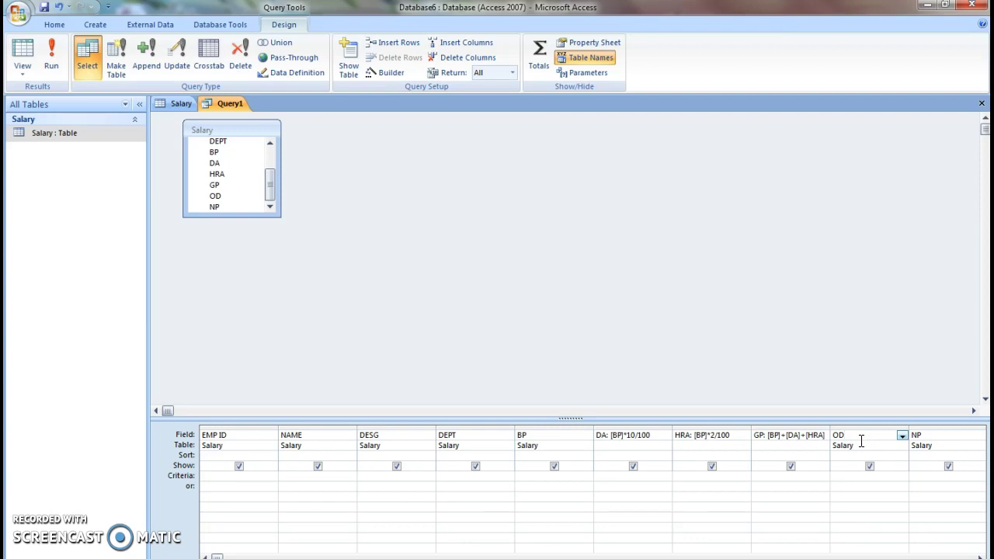
type(":")
type(":")
type("[GP")
type("]")
type("*")
type("3")
type("/100")
Define the NP column as NP:[GP]-[OD] and run the query
left_click(947, 436)
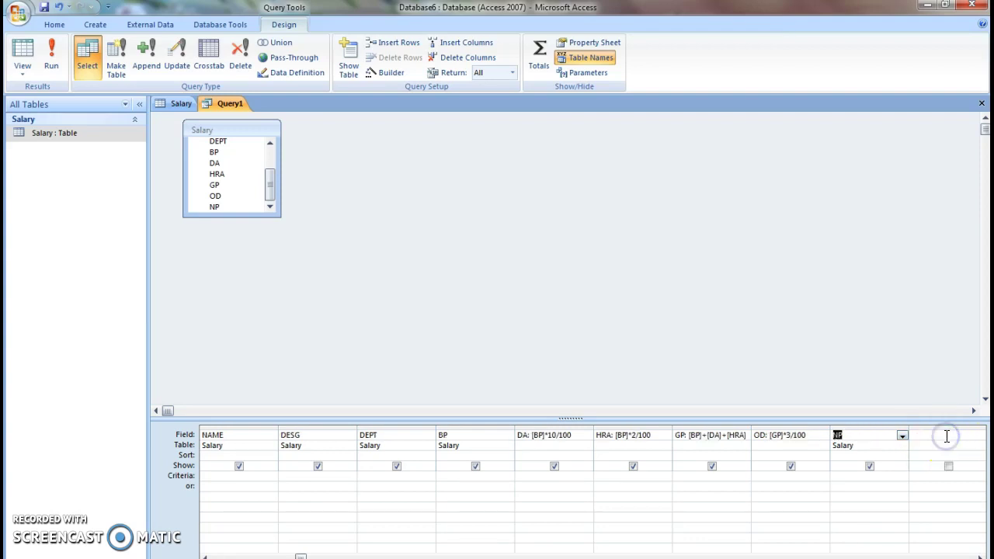
left_click(872, 440)
type(":[GP")
type("]-[O")
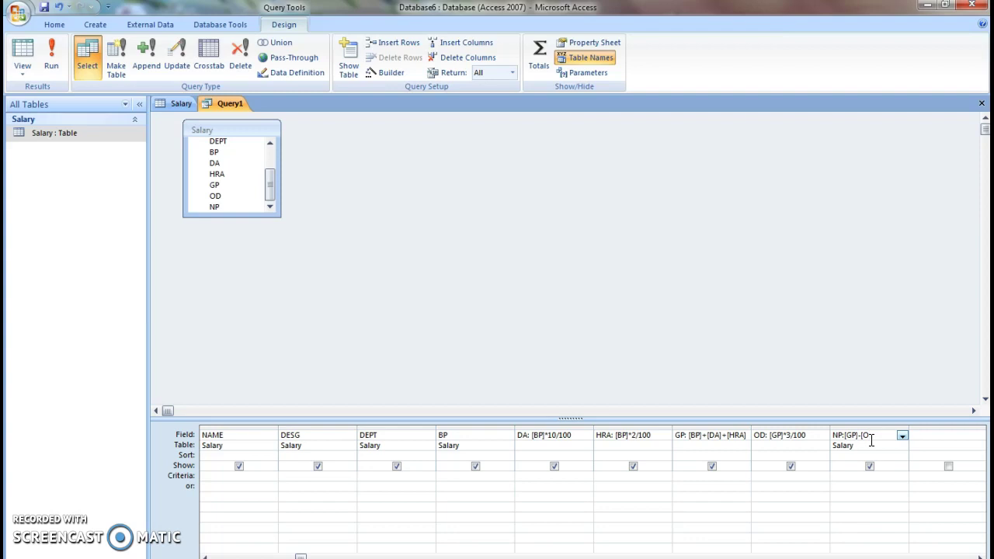
type("D")
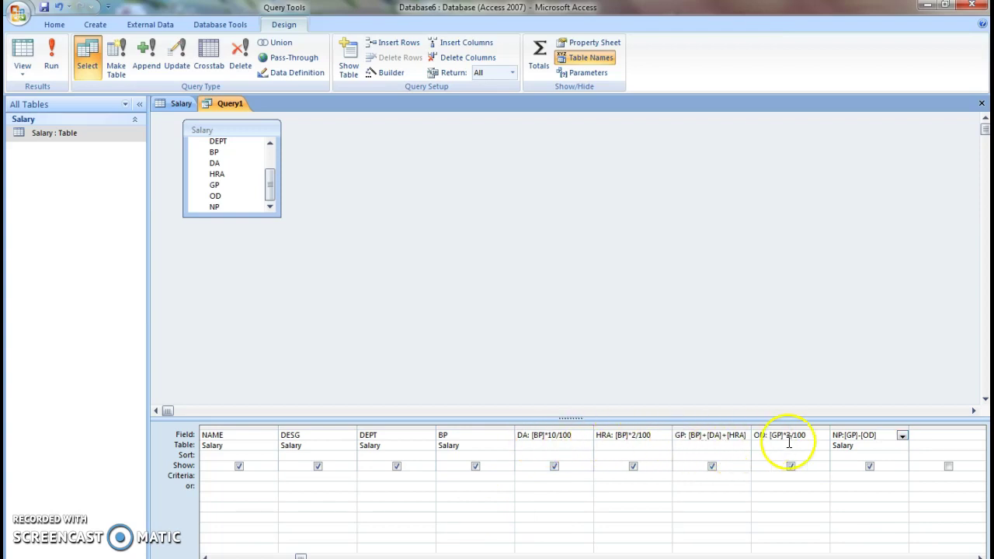
left_click(62, 66)
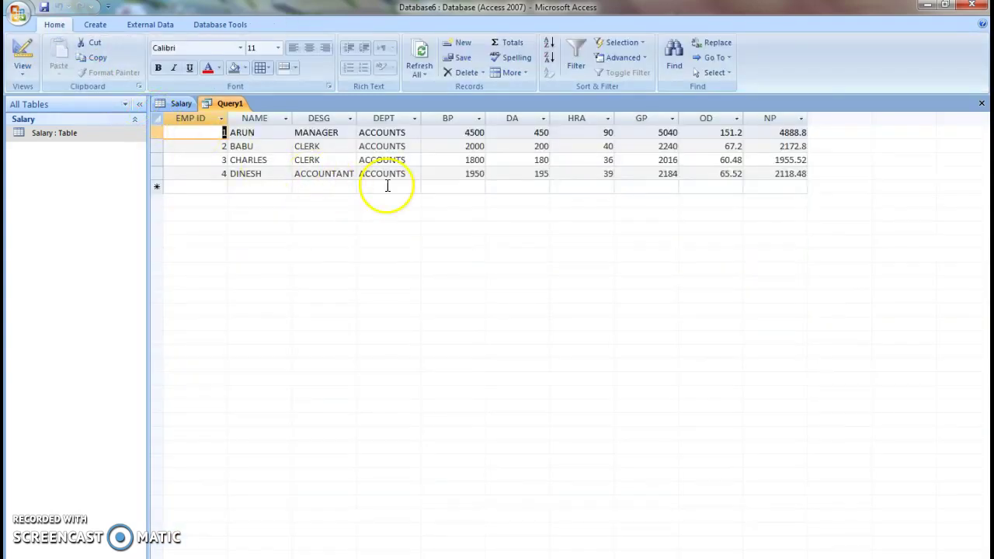